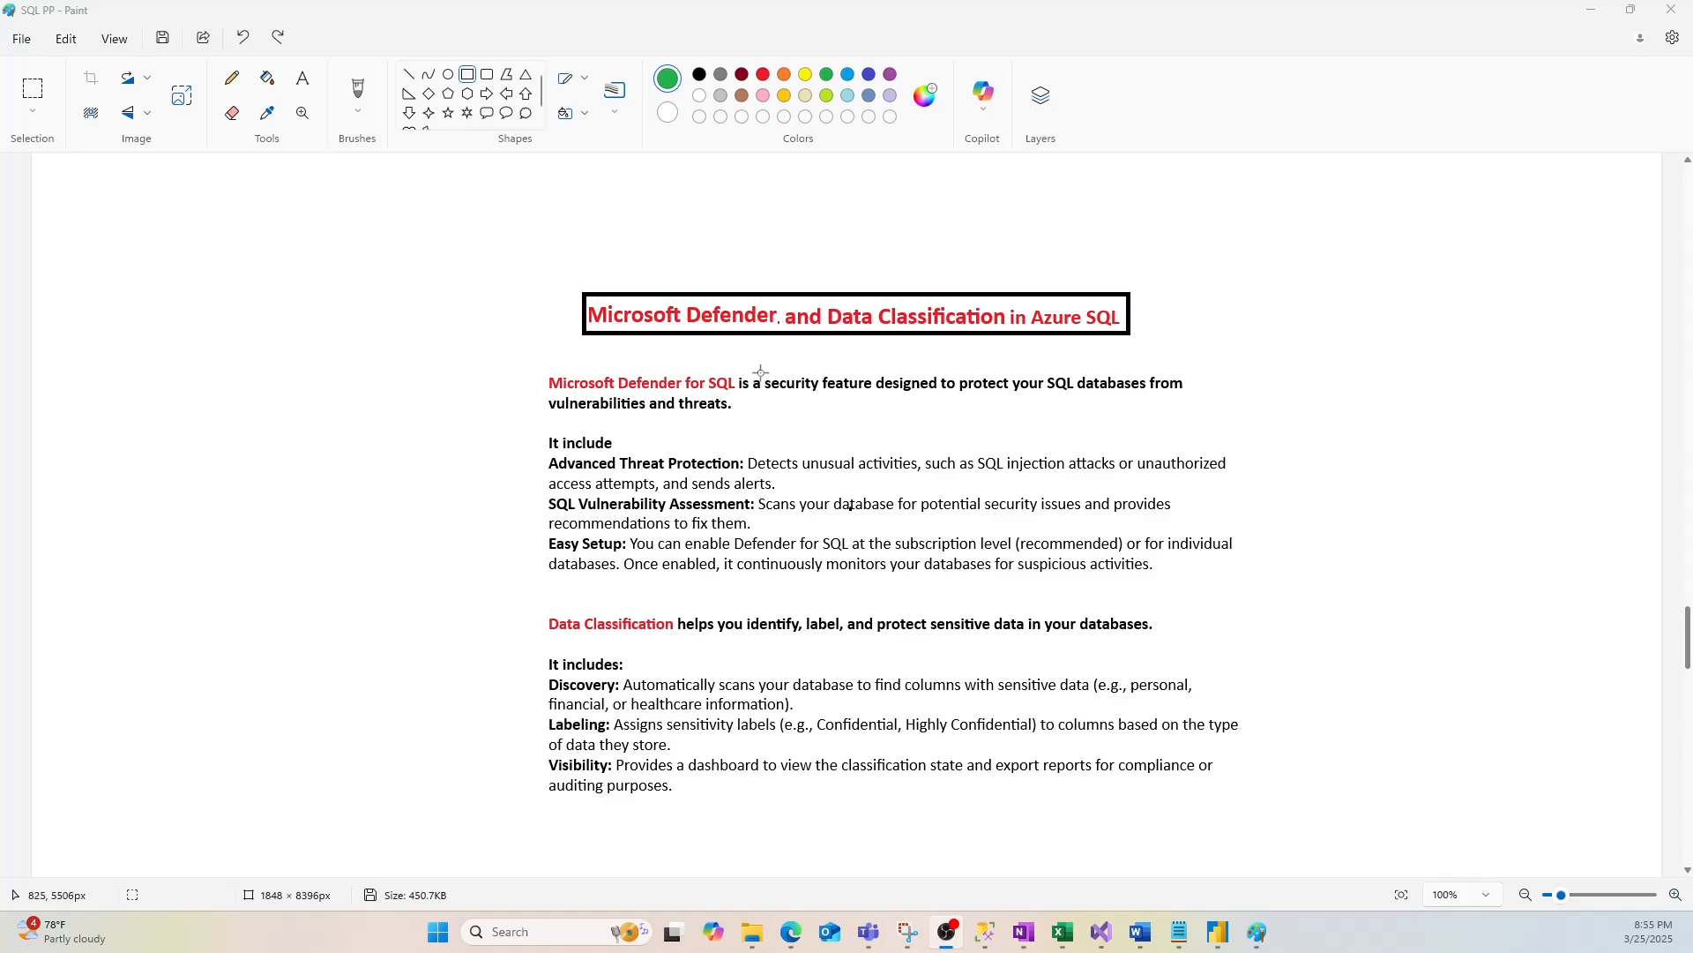
Draw a green box around "security feature designed to protect your SQL databases" and underline "vulnerabilities and threats" in green.
{"action": "left_click_drag", "start_coordinate": [757, 372], "coordinate": [1150, 395]}
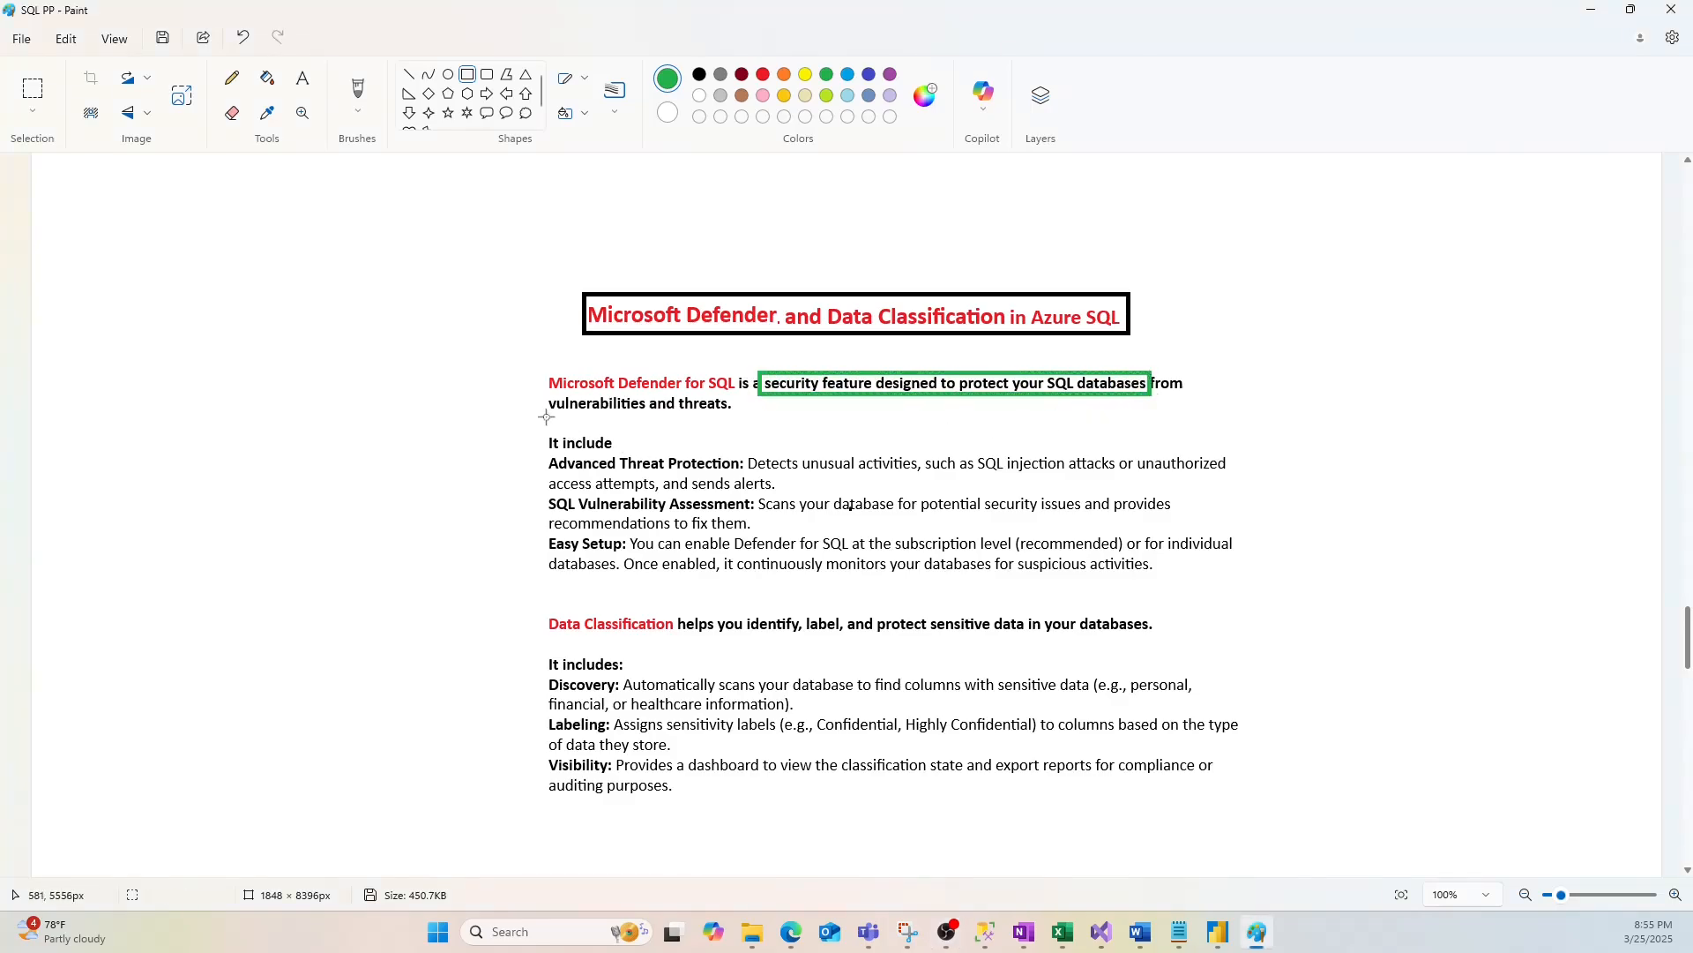
{"action": "left_click_drag", "start_coordinate": [546, 416], "coordinate": [734, 420]}
{"action": "left_click", "coordinate": [765, 424]}
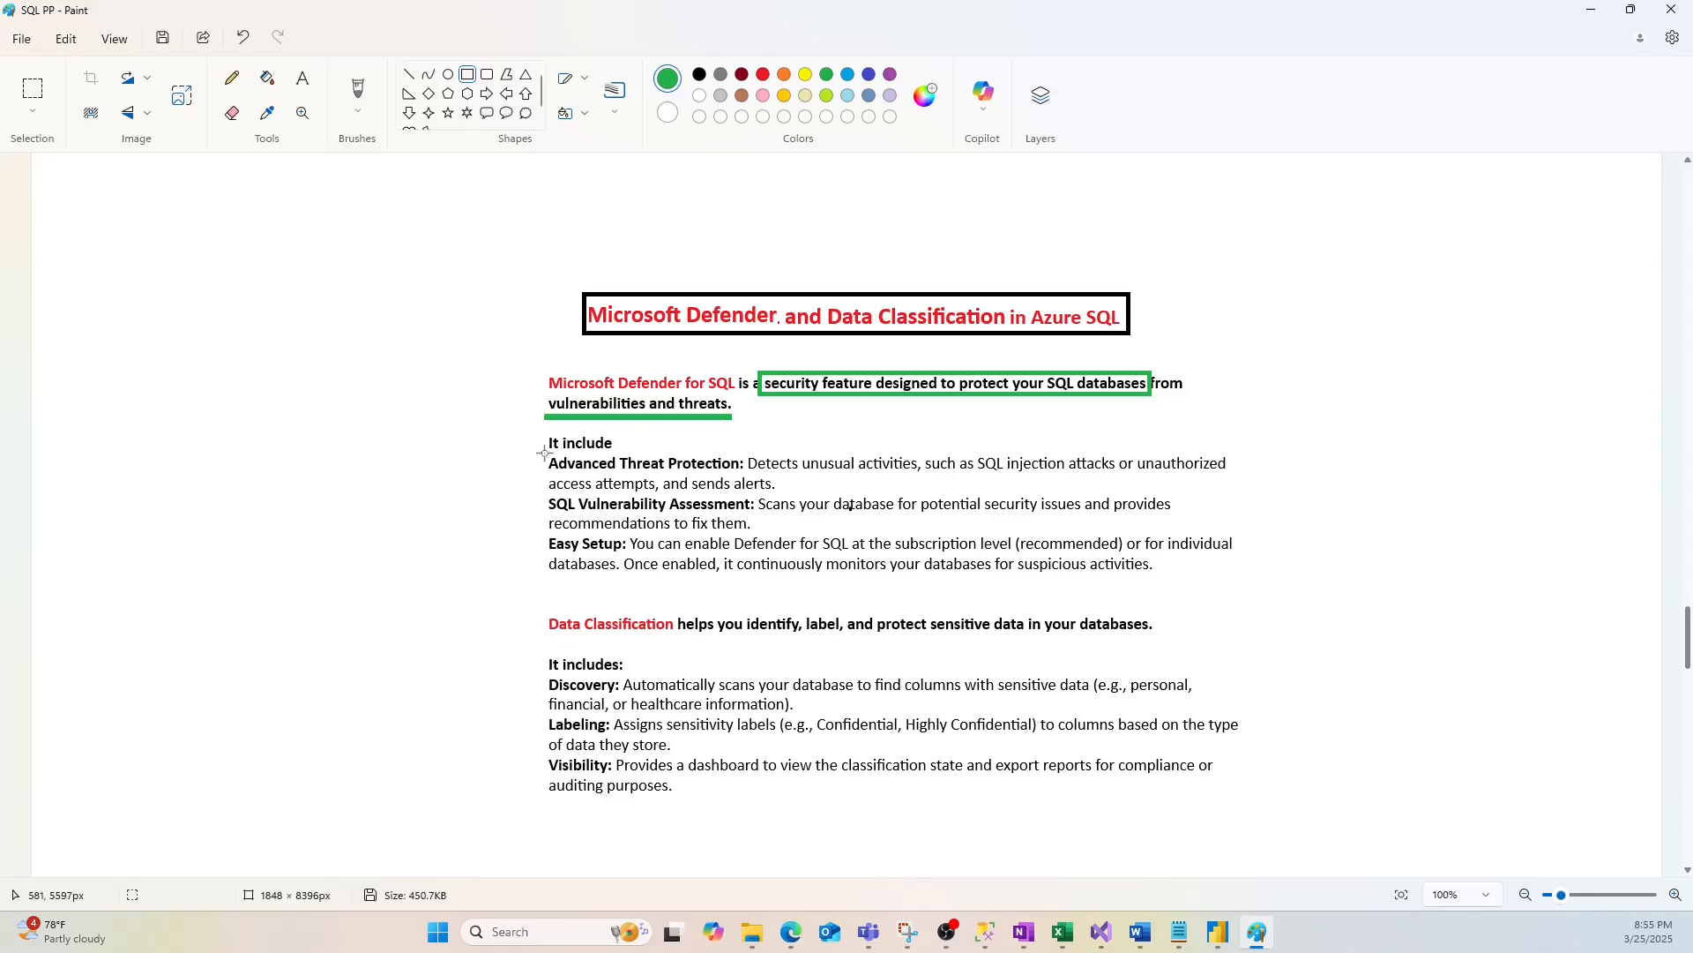
Box the "Advanced Threat Protection" heading in green and underline "subscription level (recommended)" in the Easy Setup paragraph.
{"action": "left_click_drag", "start_coordinate": [544, 453], "coordinate": [743, 474]}
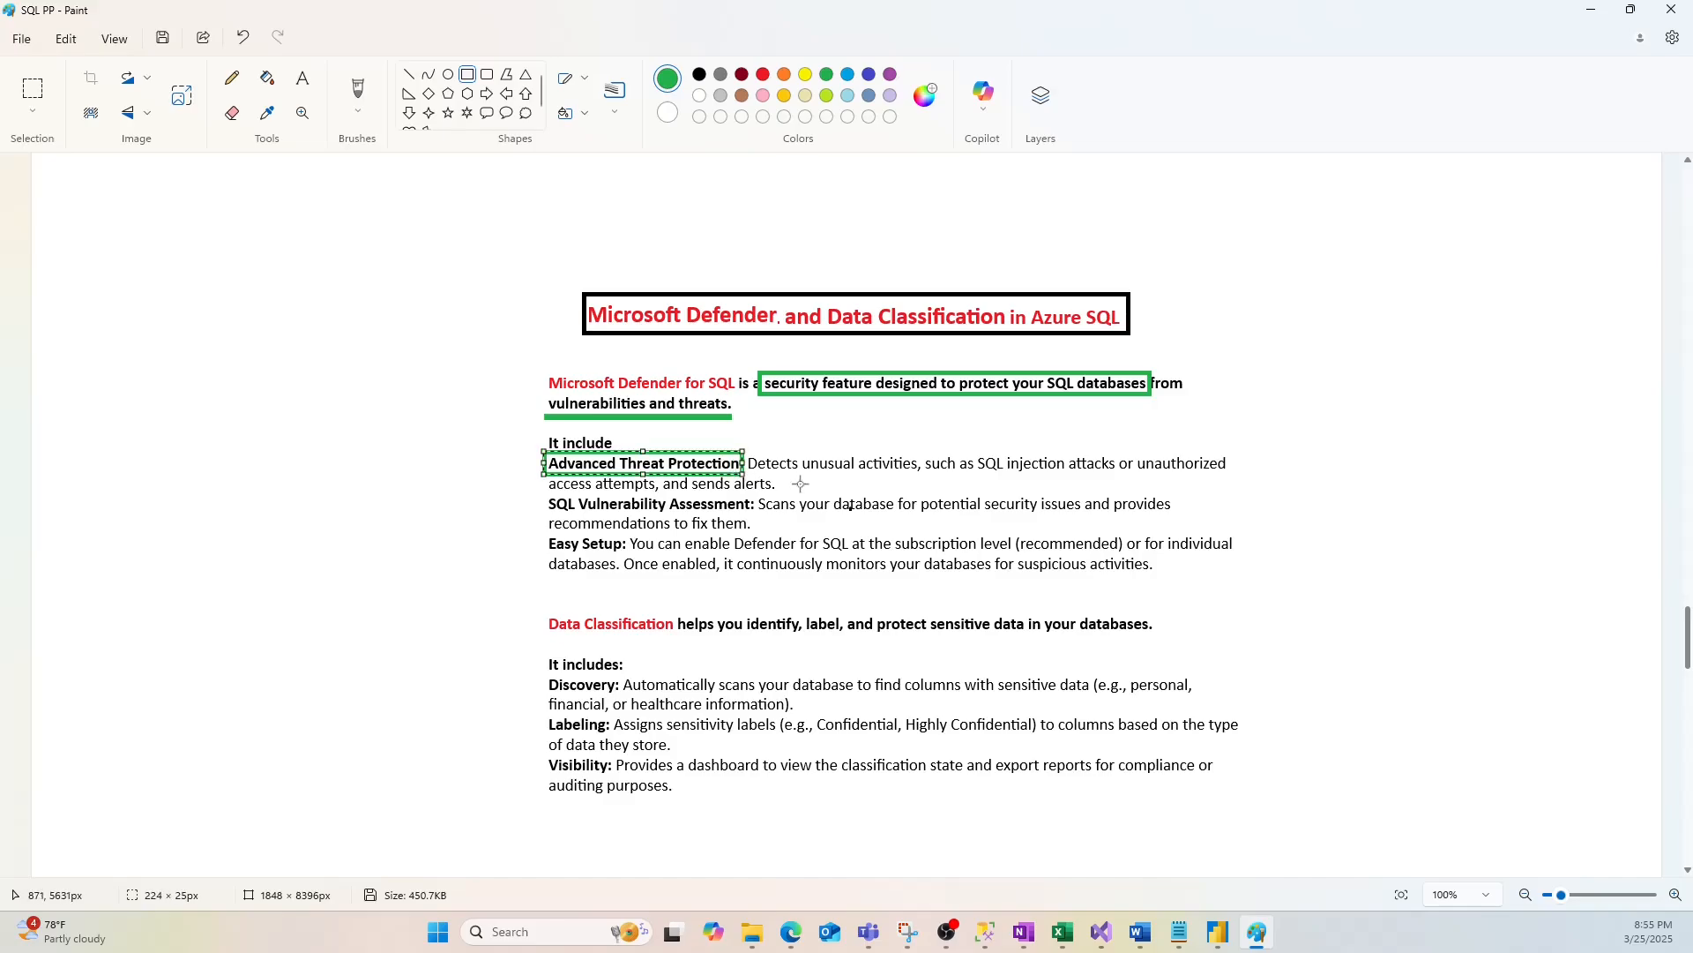
{"action": "left_click", "coordinate": [790, 487]}
{"action": "left_click_drag", "start_coordinate": [910, 553], "coordinate": [1116, 553]}
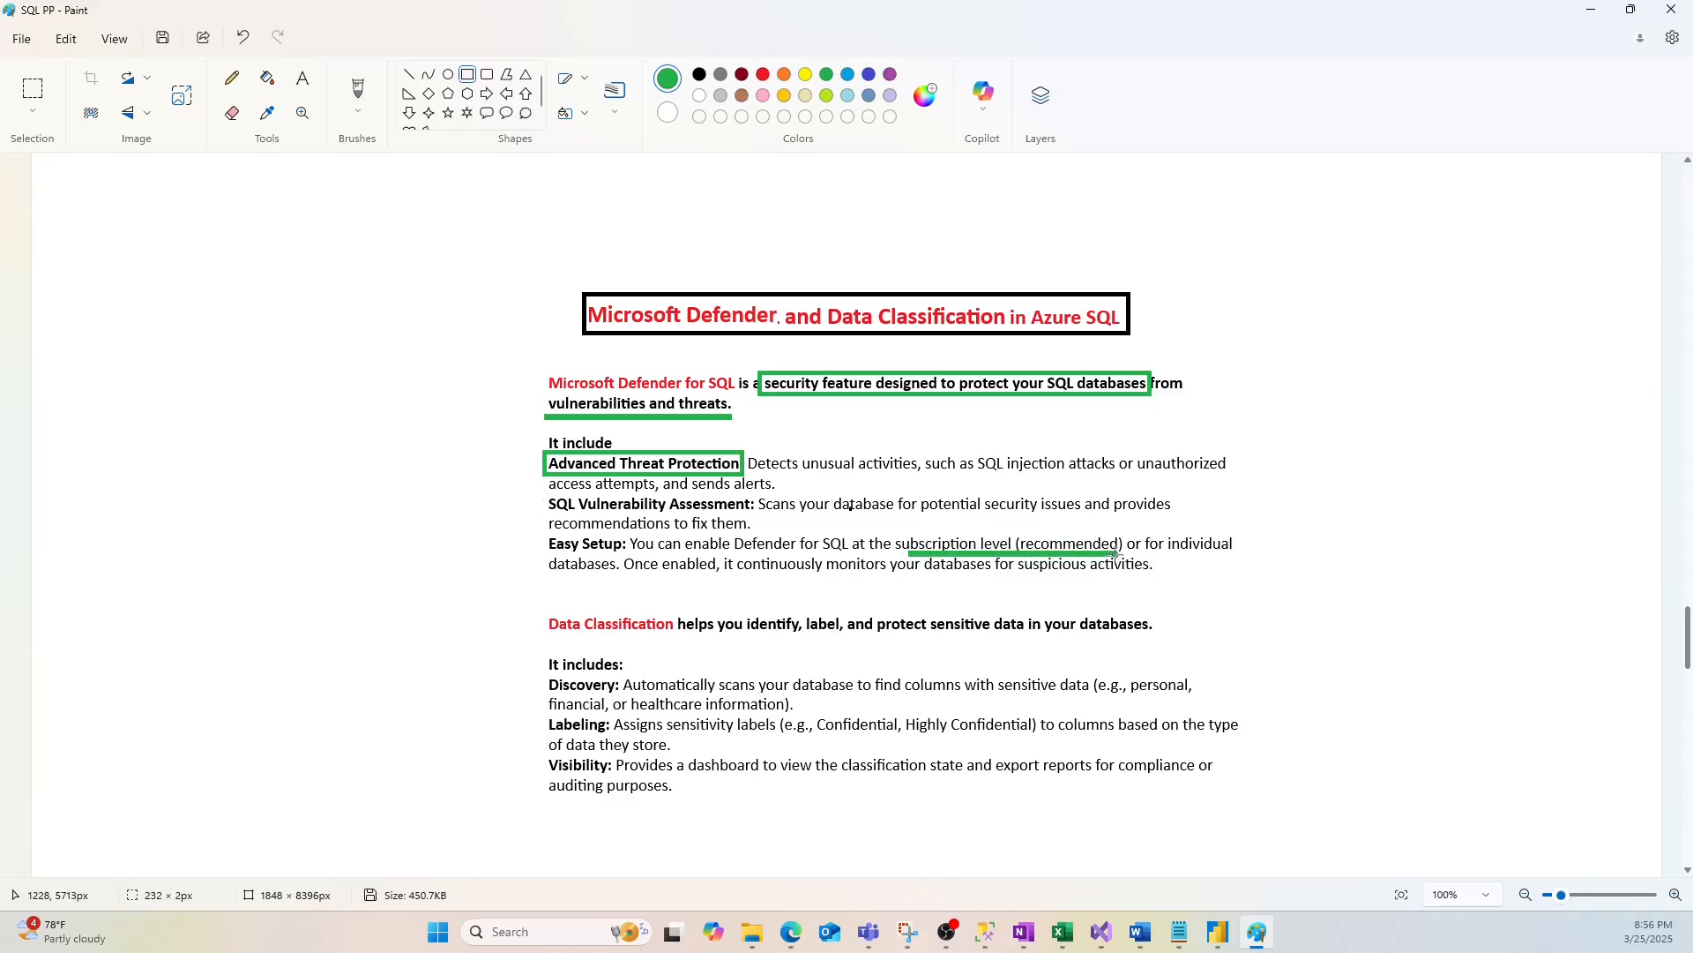
{"action": "left_click", "coordinate": [780, 617]}
{"action": "left_click_drag", "start_coordinate": [542, 608], "coordinate": [675, 637]}
{"action": "left_click", "coordinate": [696, 656]}
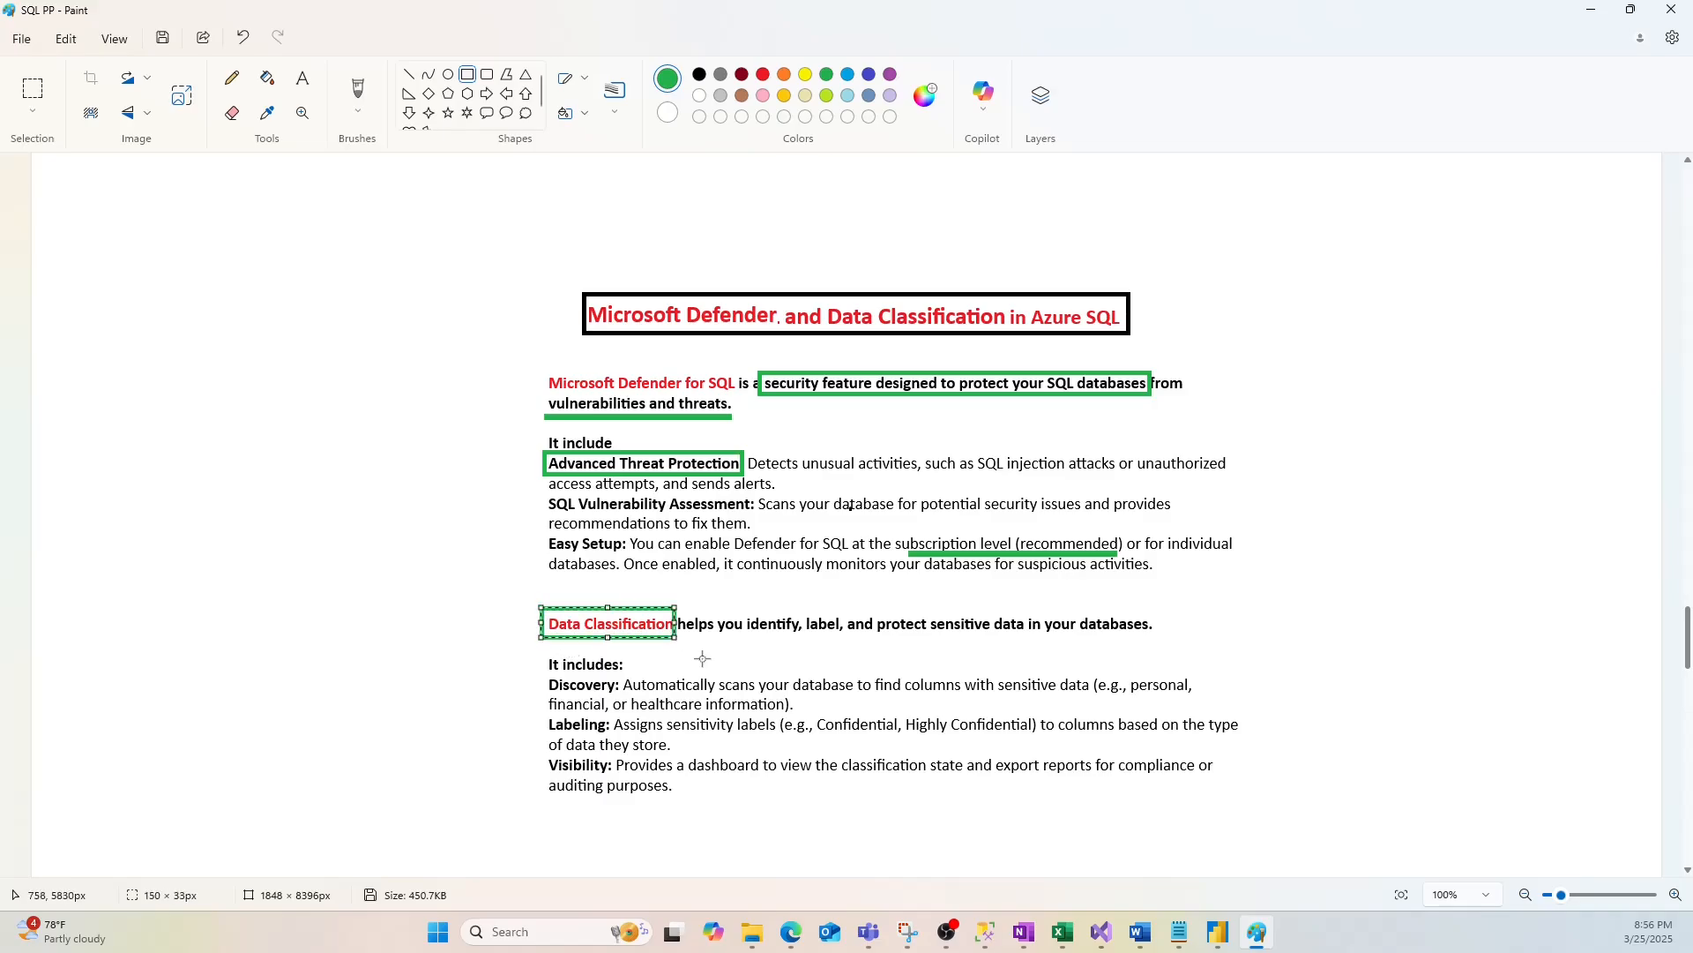
{"action": "key", "text": "ctrl+z"}
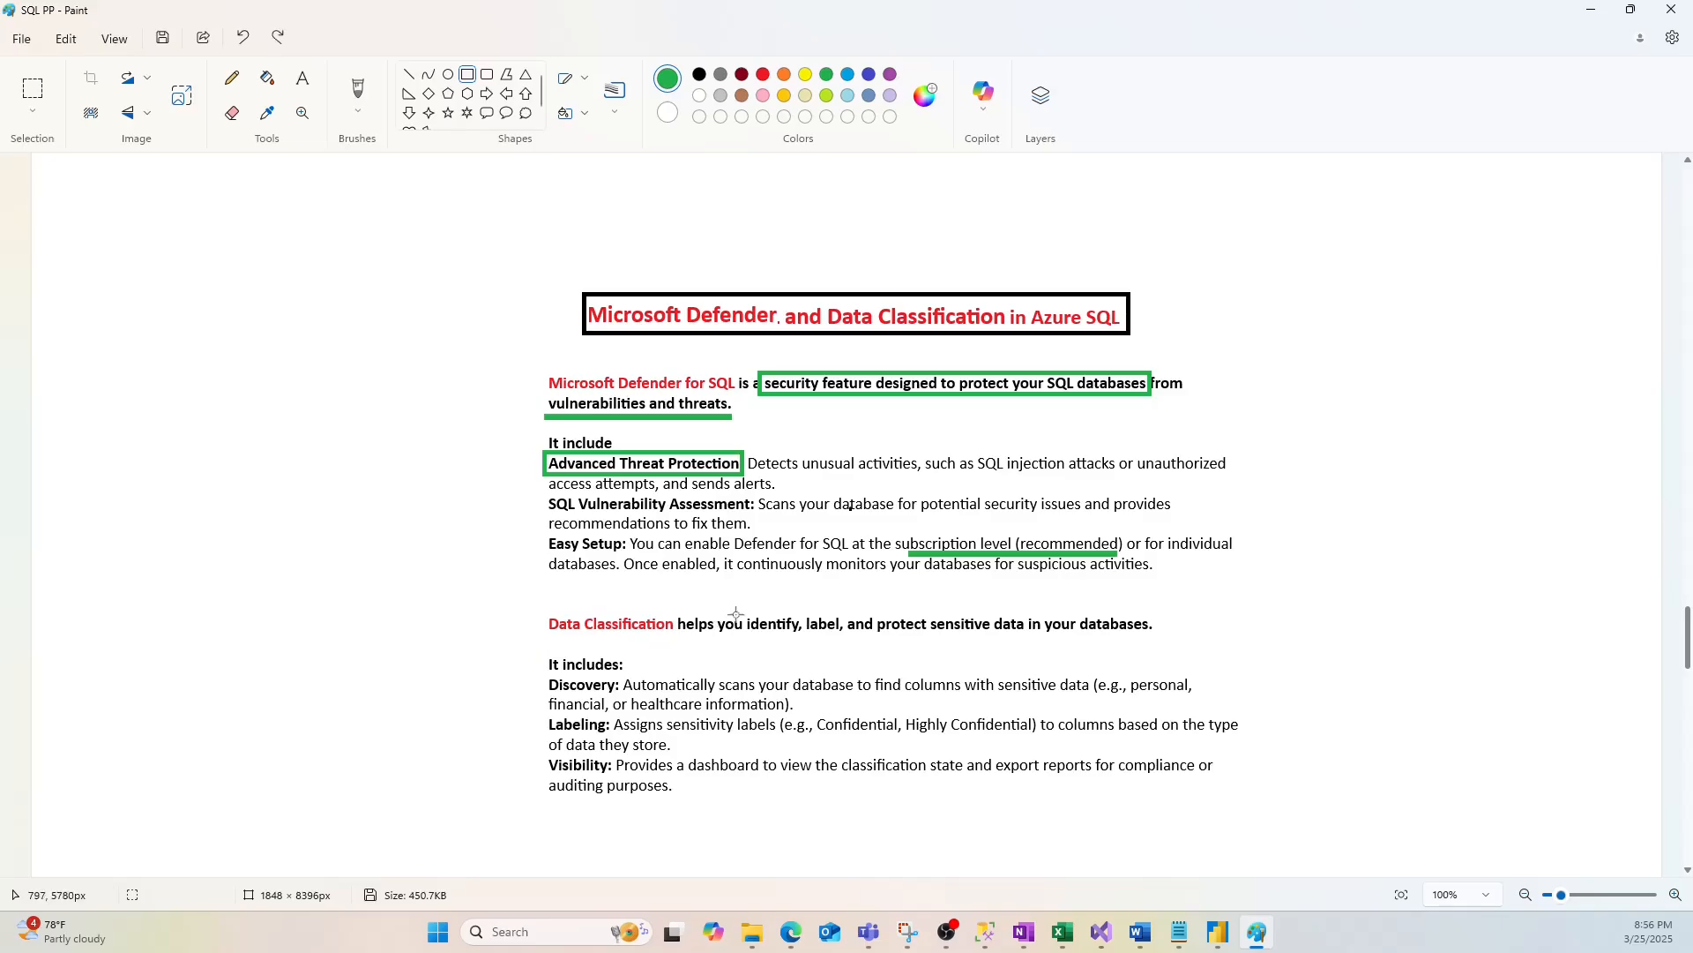
Draw green boxes around "identify, label, and protect sensitive data" and around the "Discovery:" and "Labeling:" headings.
{"action": "left_click_drag", "start_coordinate": [741, 608], "coordinate": [1024, 636]}
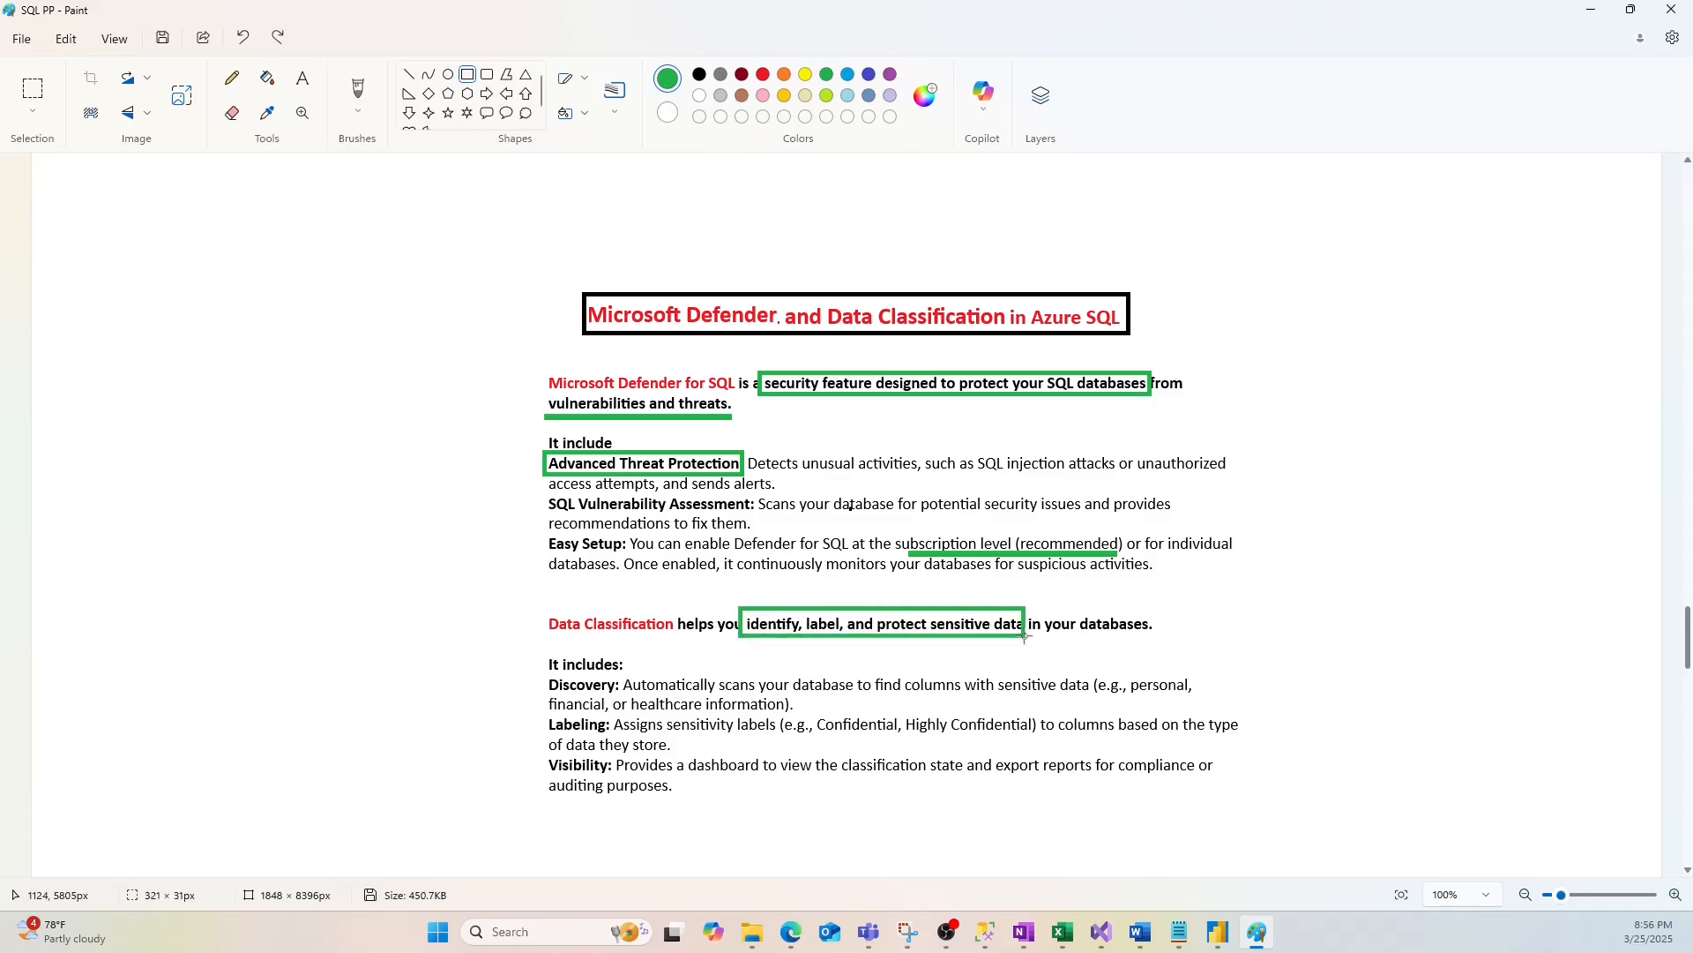
{"action": "left_click", "coordinate": [935, 657]}
{"action": "mouse_move", "coordinate": [537, 676]}
{"action": "left_mouse_down"}
{"action": "mouse_move", "coordinate": [636, 688]}
{"action": "mouse_move", "coordinate": [622, 695]}
{"action": "left_mouse_up"}
{"action": "left_click", "coordinate": [720, 692]}
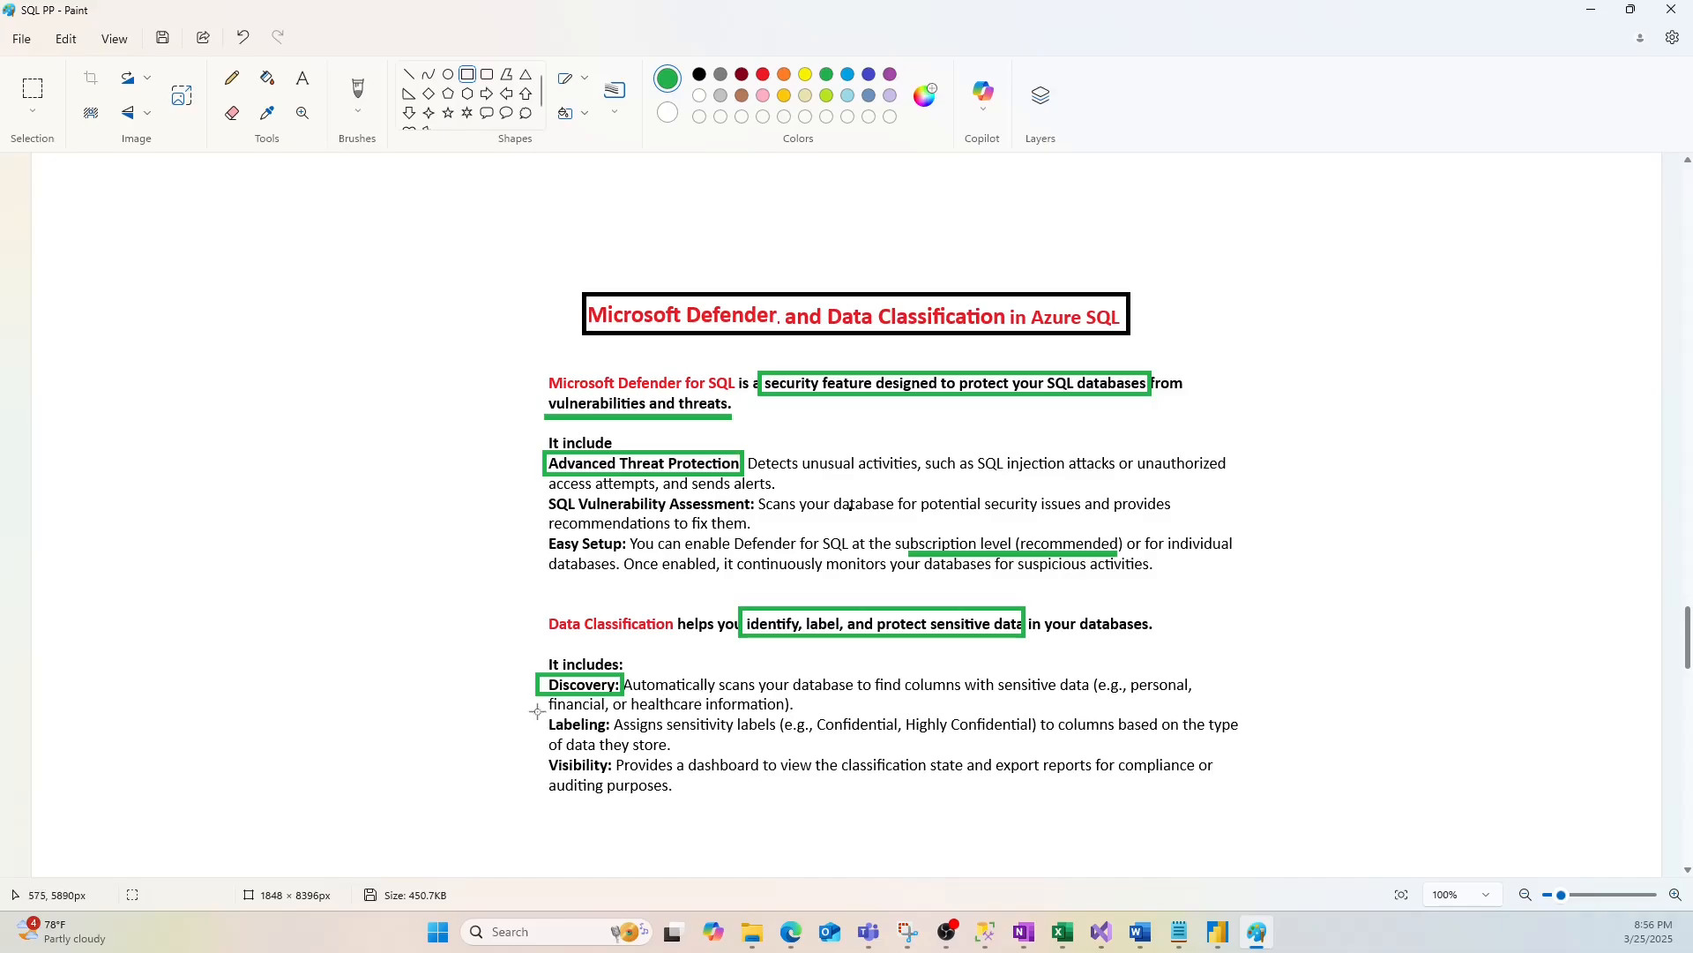
{"action": "mouse_move", "coordinate": [533, 711]}
{"action": "left_mouse_down"}
{"action": "mouse_move", "coordinate": [631, 741]}
{"action": "mouse_move", "coordinate": [616, 733]}
{"action": "left_mouse_up"}
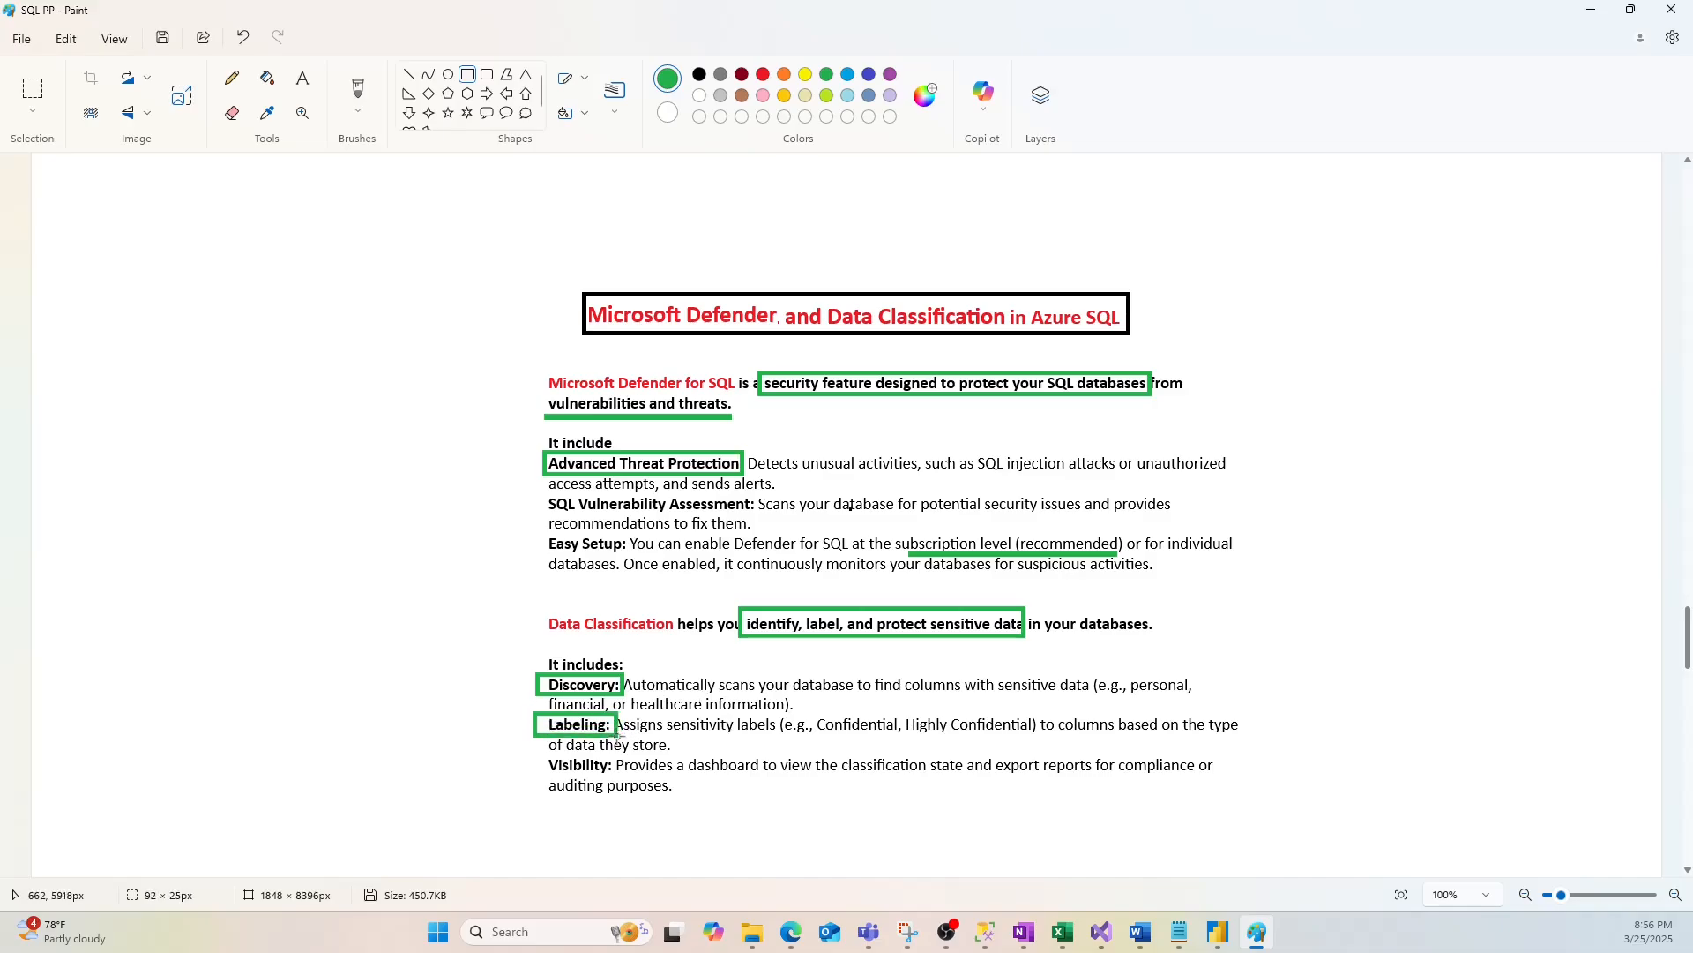
{"action": "left_click", "coordinate": [682, 731]}
Switch to the Azure portal in Edge, search for "azure sql" and open the Azure SQL service.
{"action": "mouse_move", "coordinate": [775, 941]}
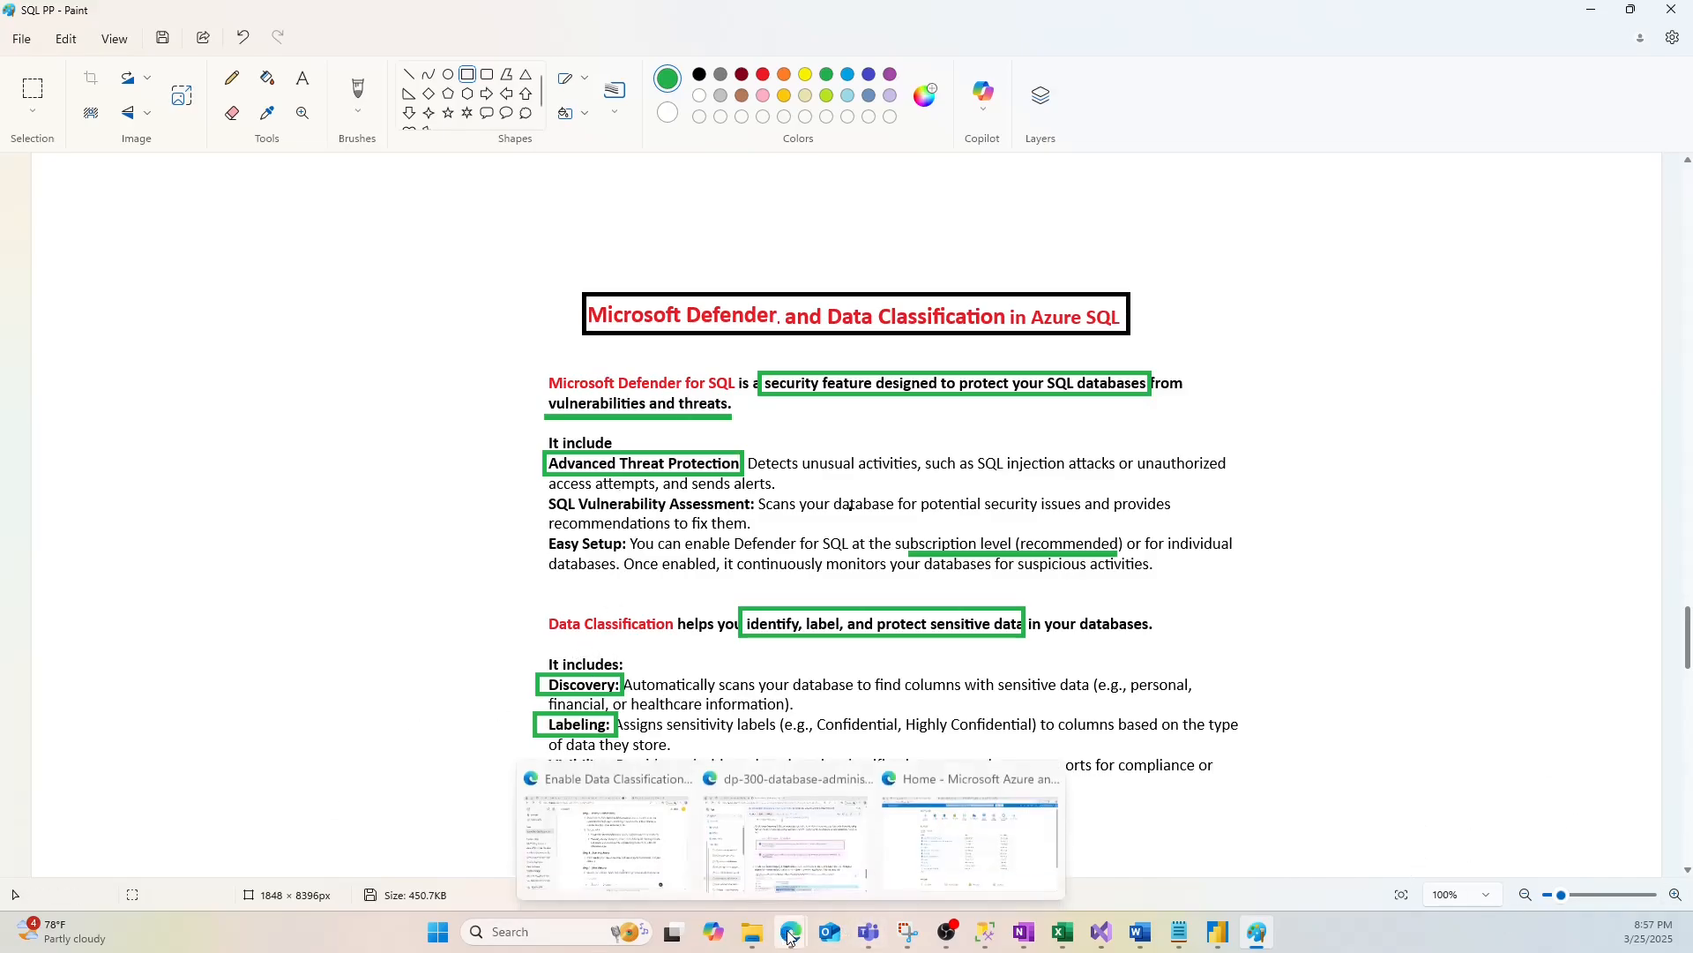
{"action": "left_click", "coordinate": [970, 843]}
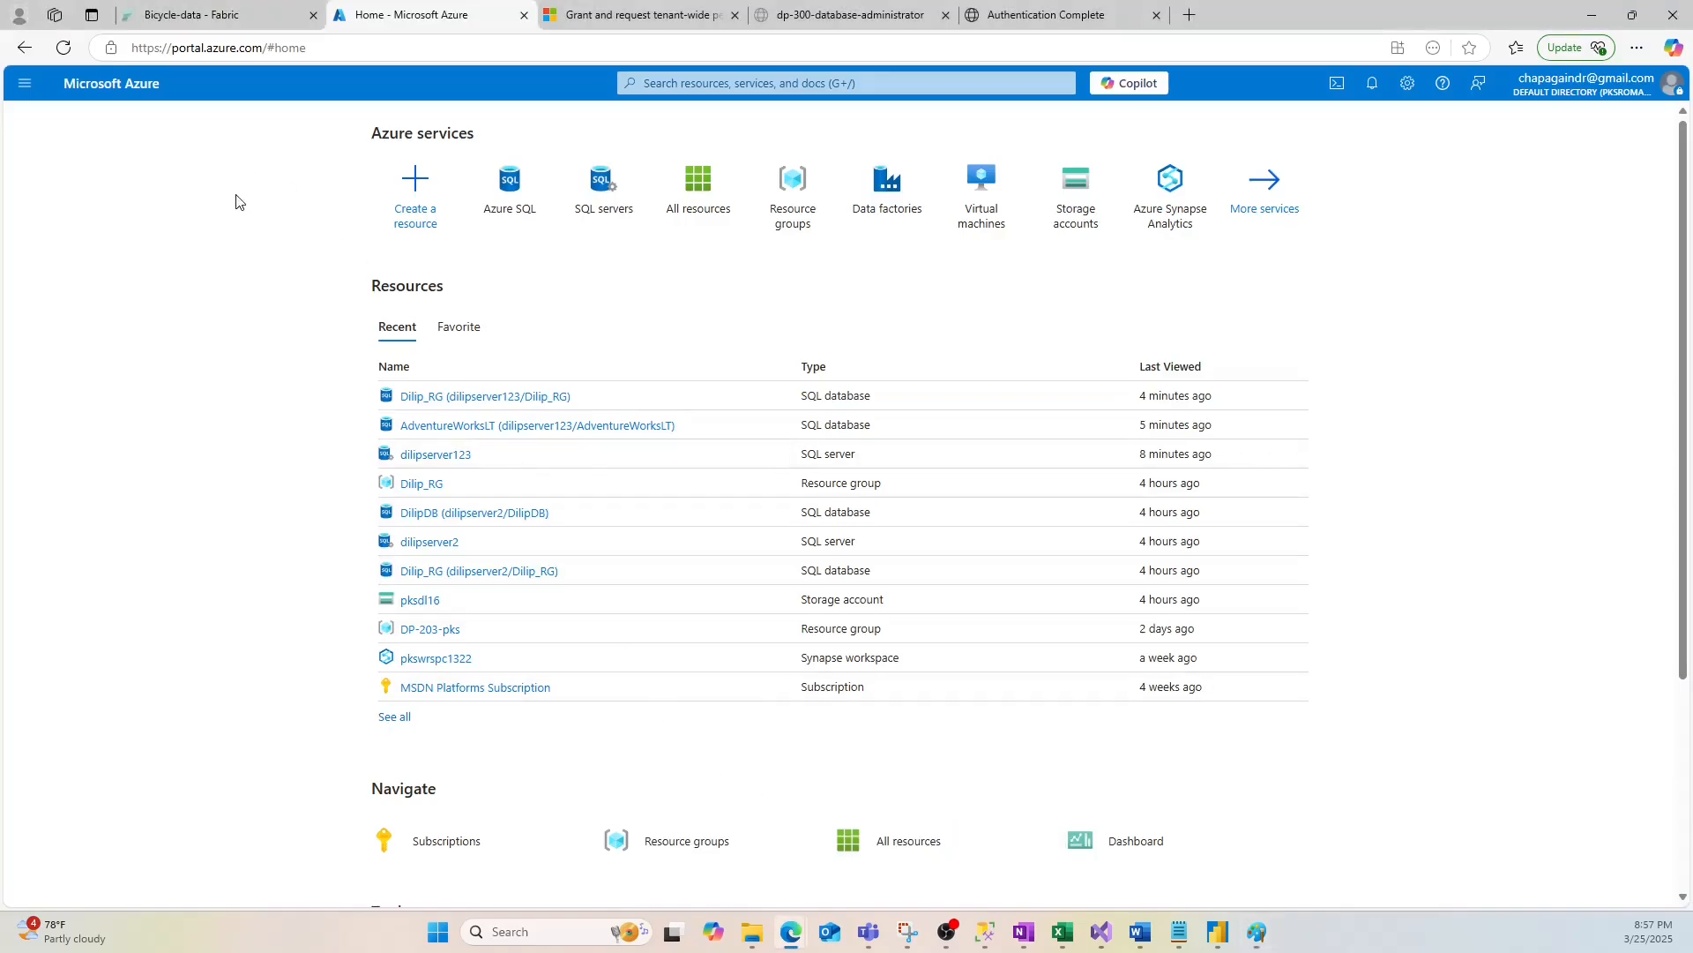
{"action": "left_click", "coordinate": [688, 82]}
{"action": "type", "text": "az"}
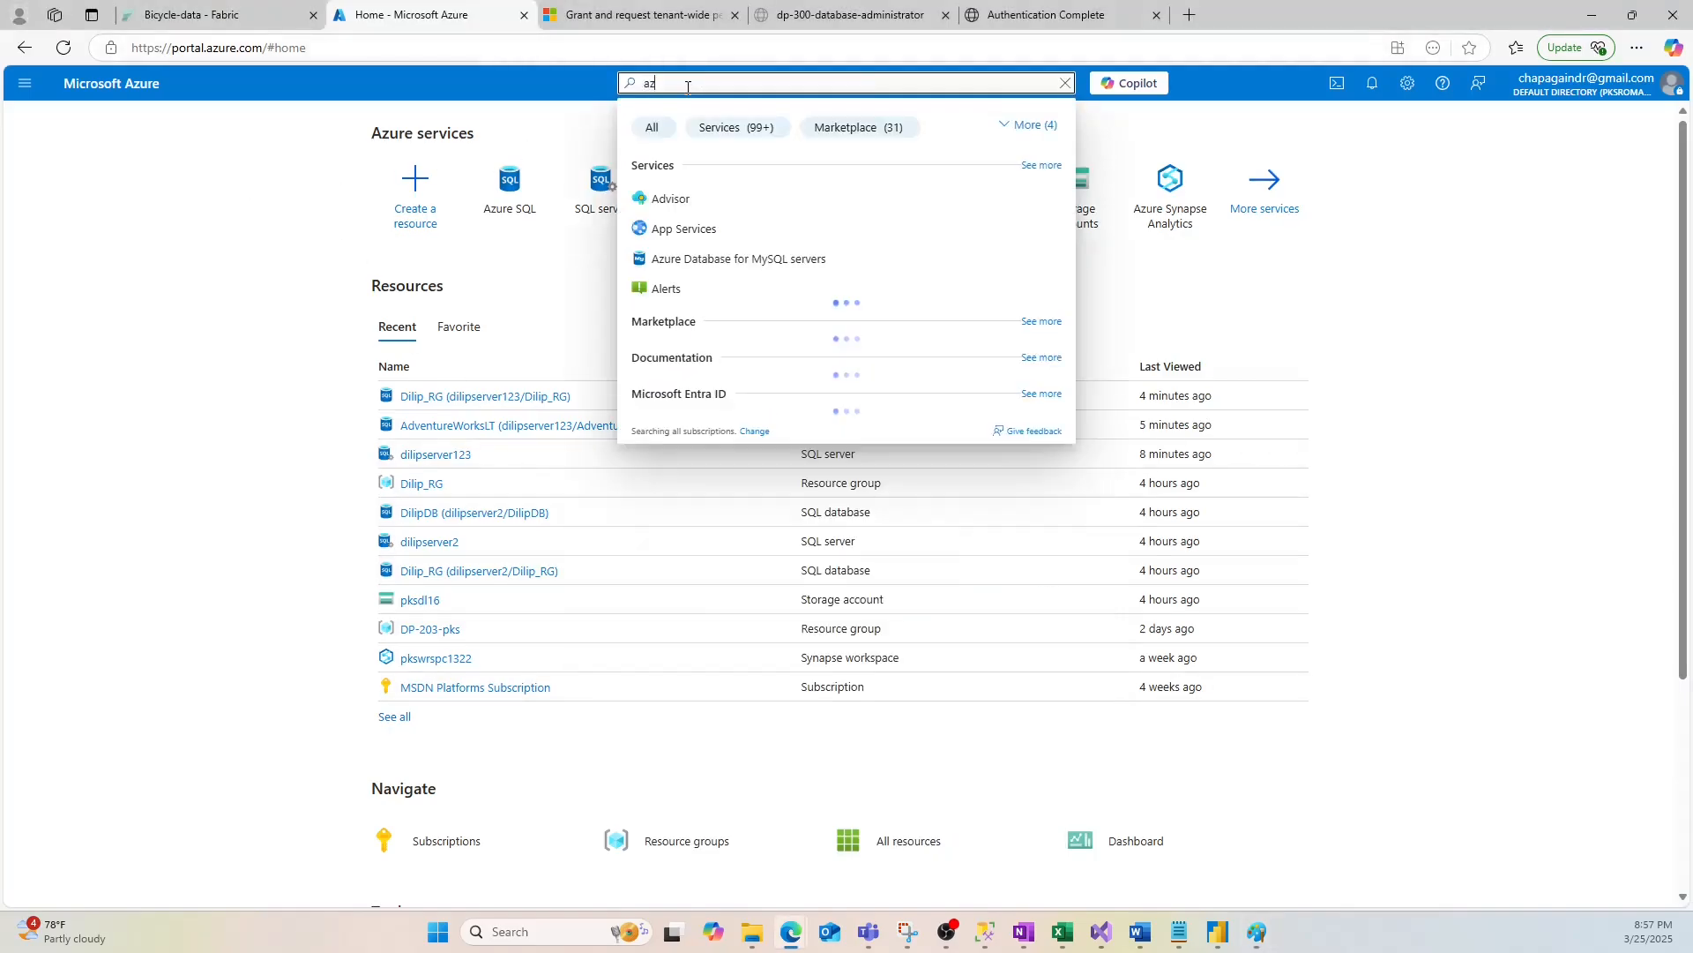
{"action": "type", "text": "ure"}
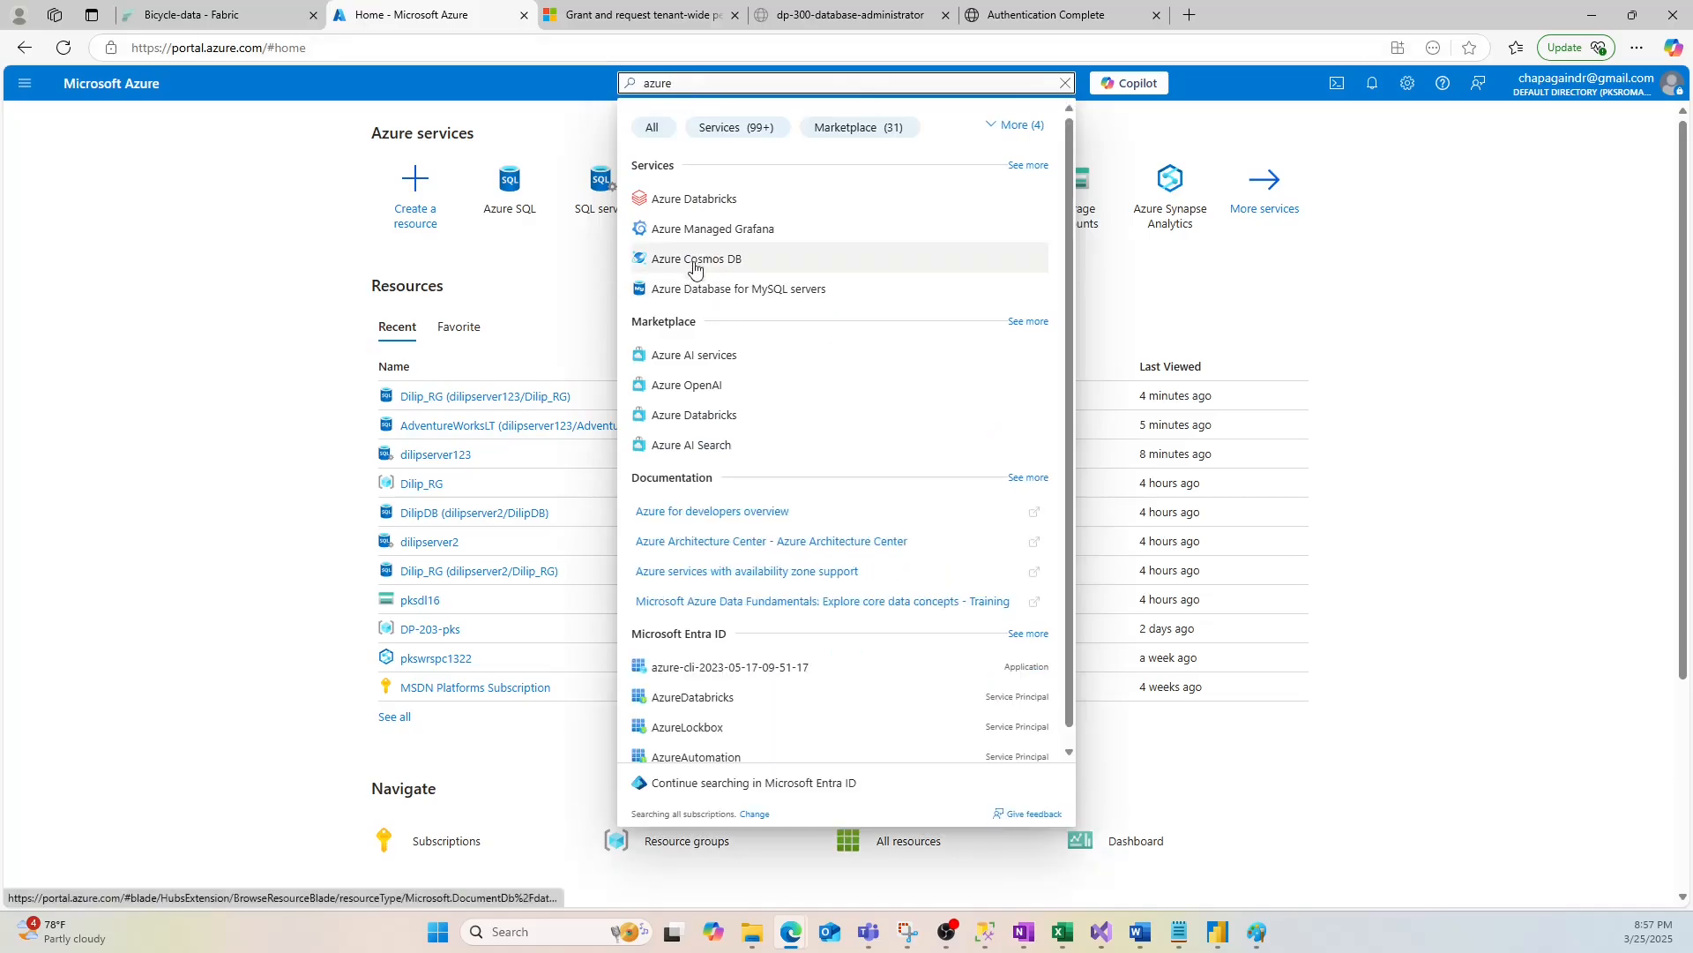
{"action": "type", "text": " sql"}
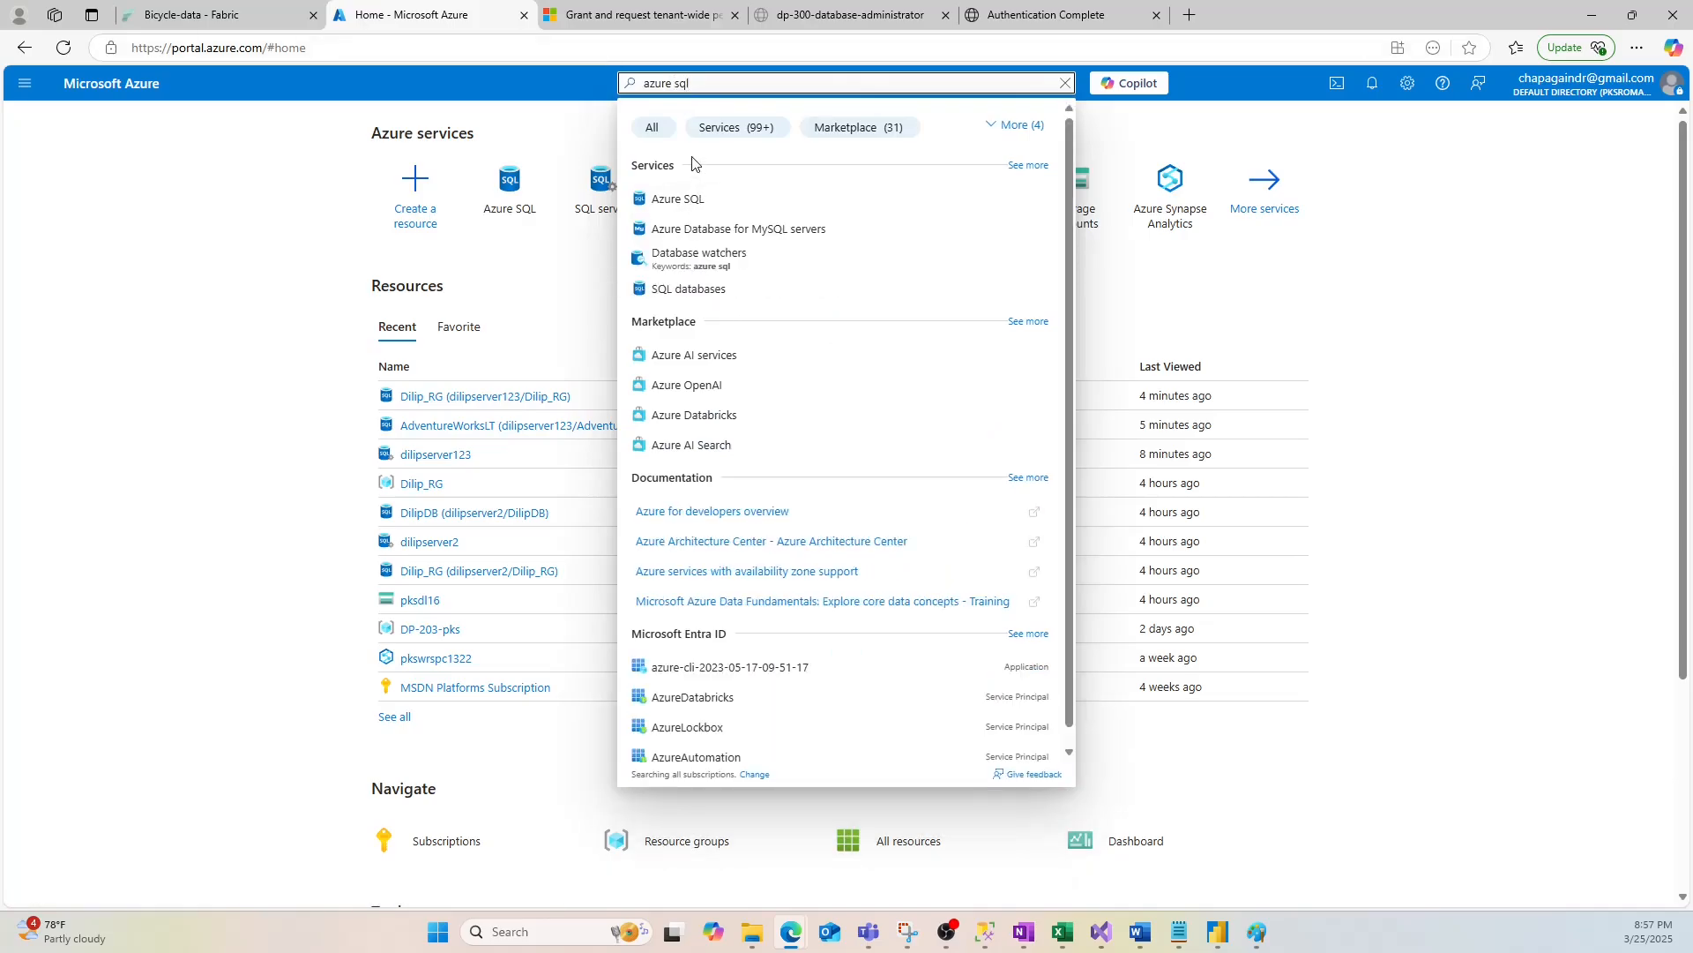
{"action": "left_click", "coordinate": [672, 200]}
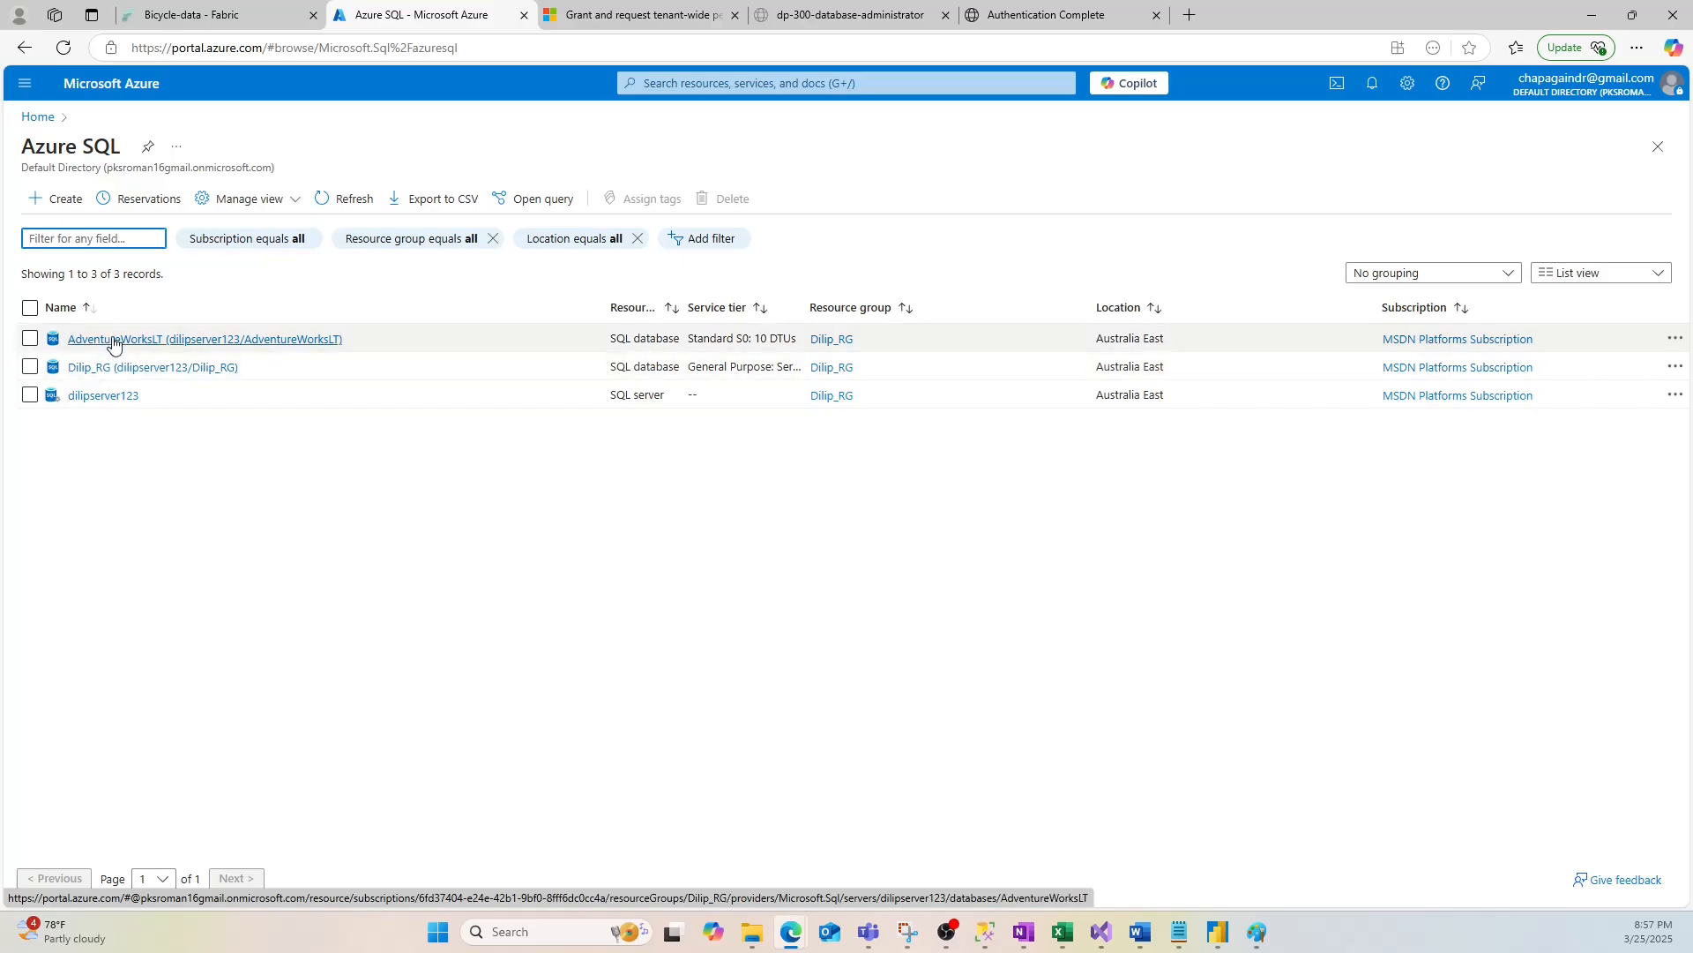
Open Microsoft Defender for Cloud for the SQL server dilipserver123 and view all recommendations in Defender for Cloud.
{"action": "left_click", "coordinate": [88, 396]}
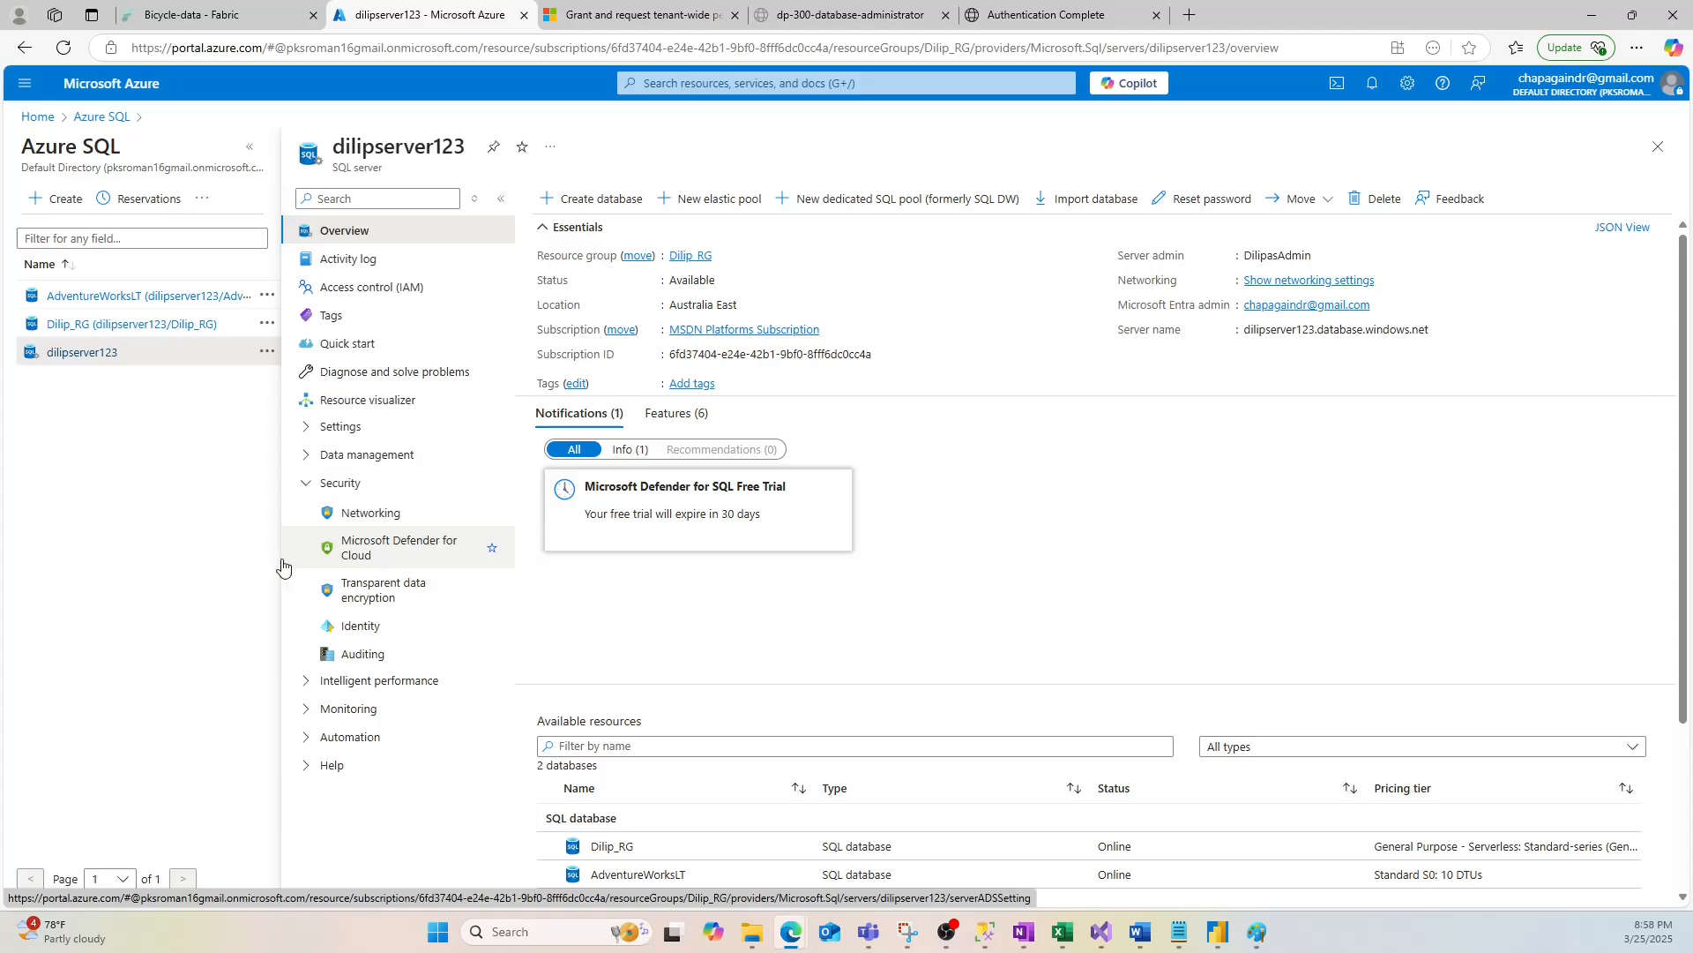
{"action": "left_click", "coordinate": [307, 483]}
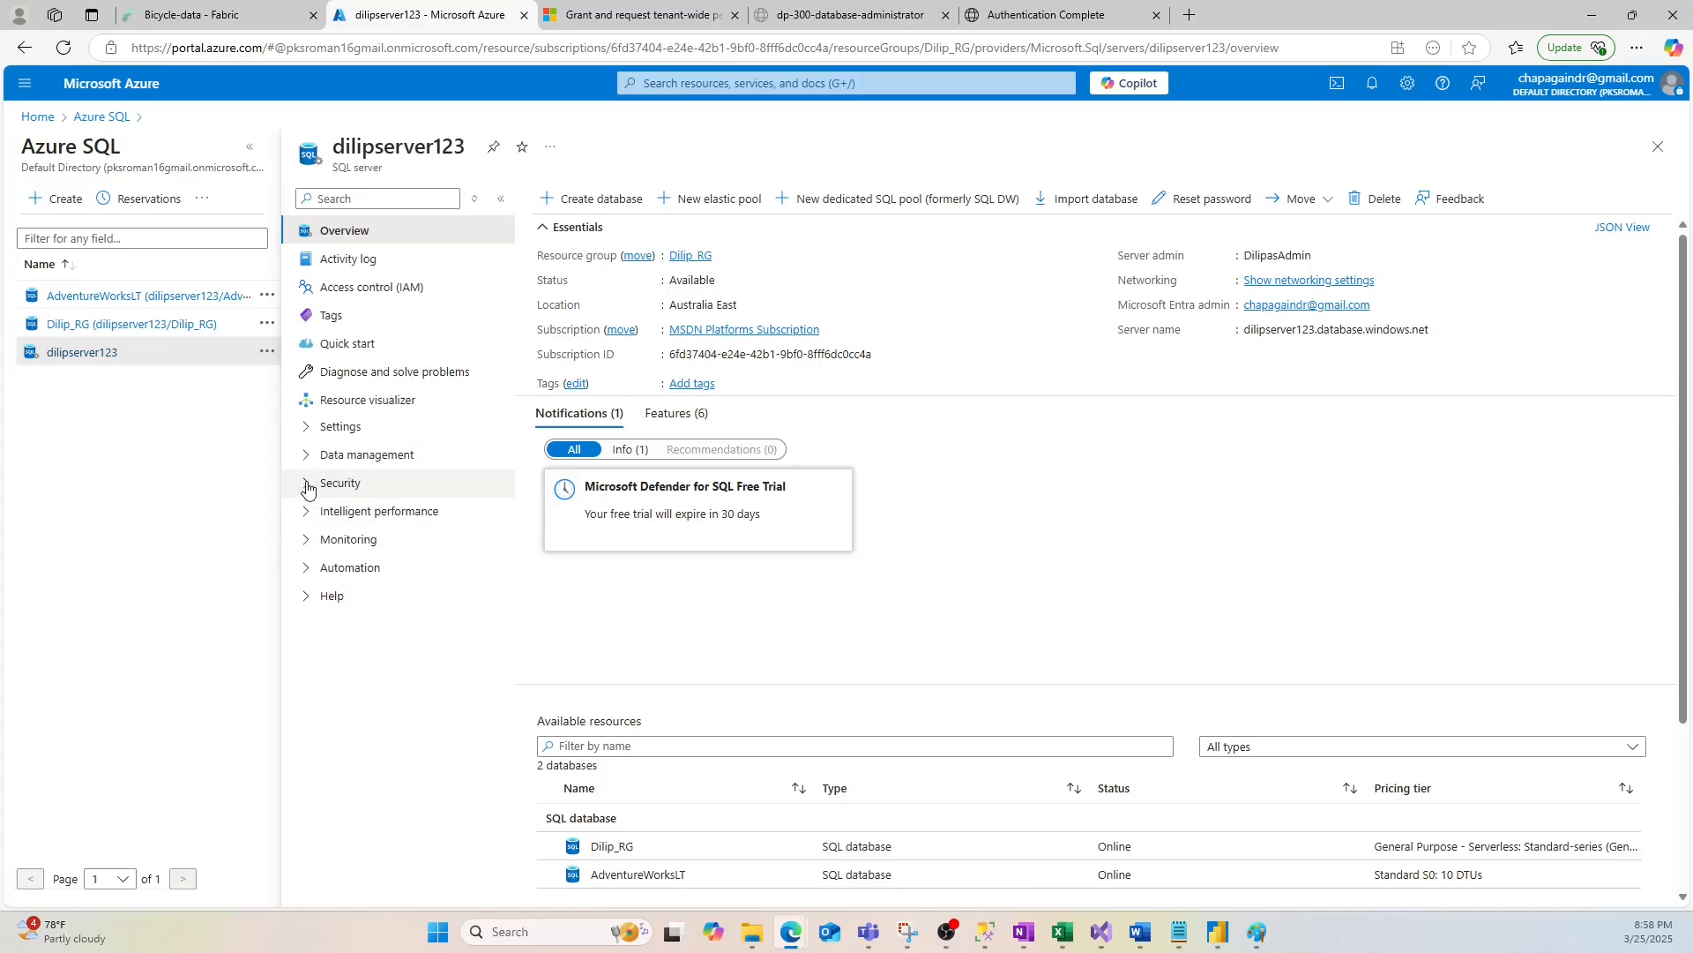
{"action": "left_click", "coordinate": [307, 488]}
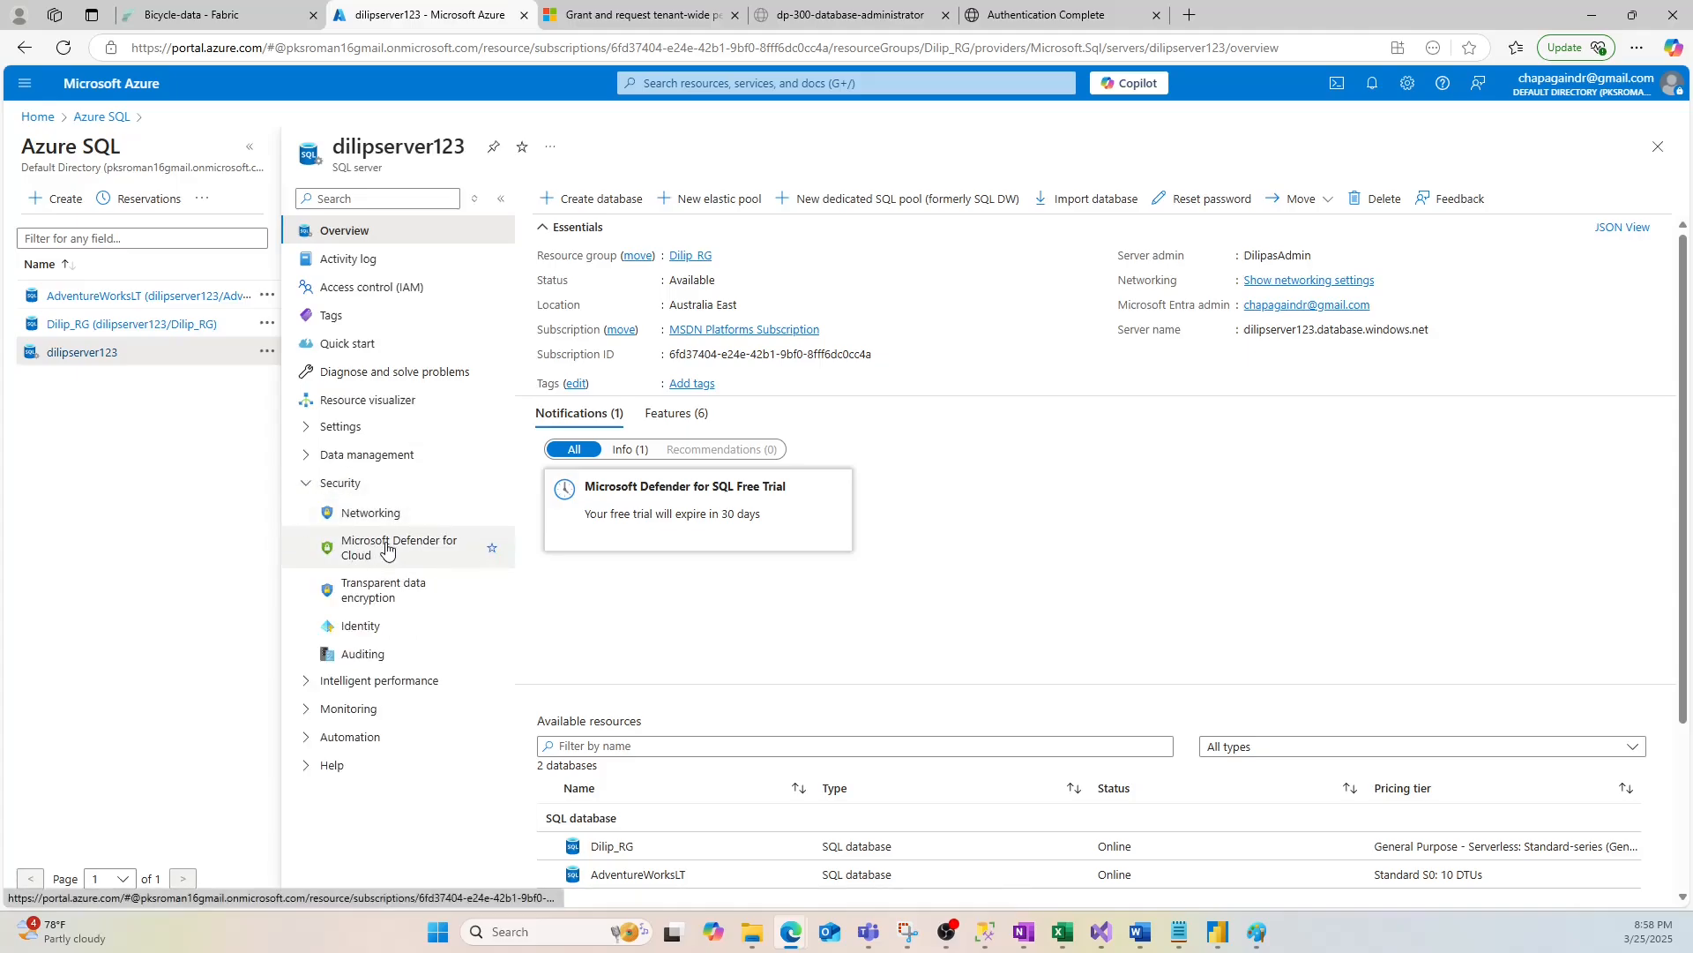
{"action": "left_click", "coordinate": [386, 549]}
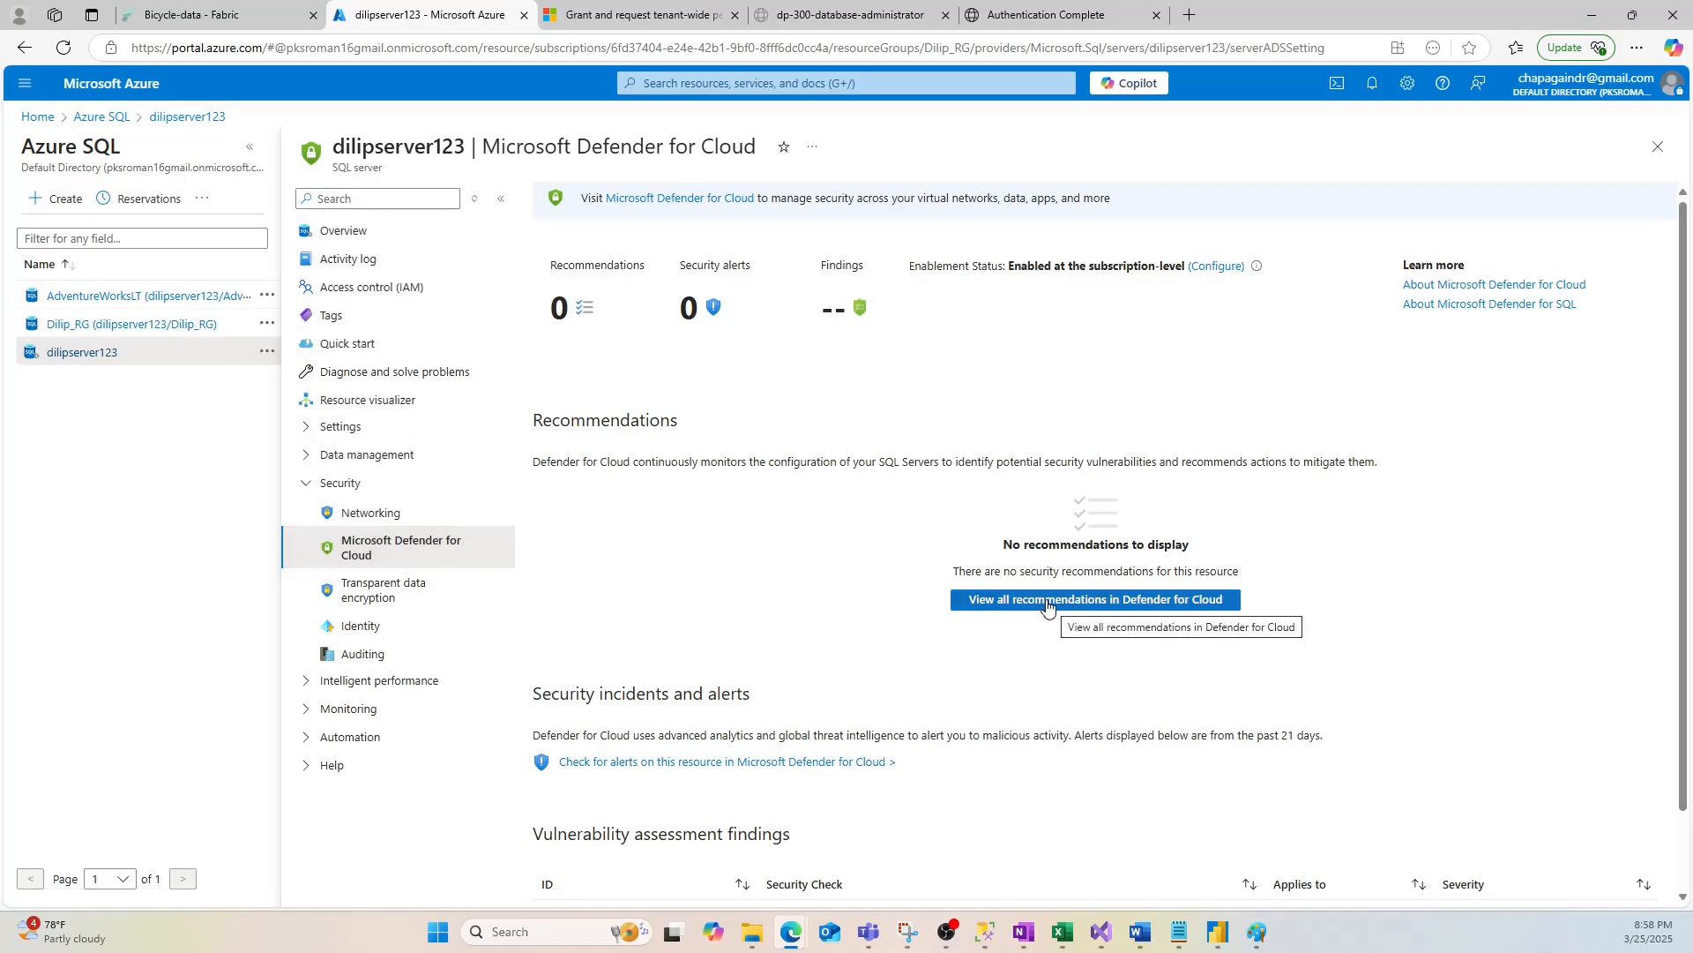
{"action": "left_click", "coordinate": [1014, 607]}
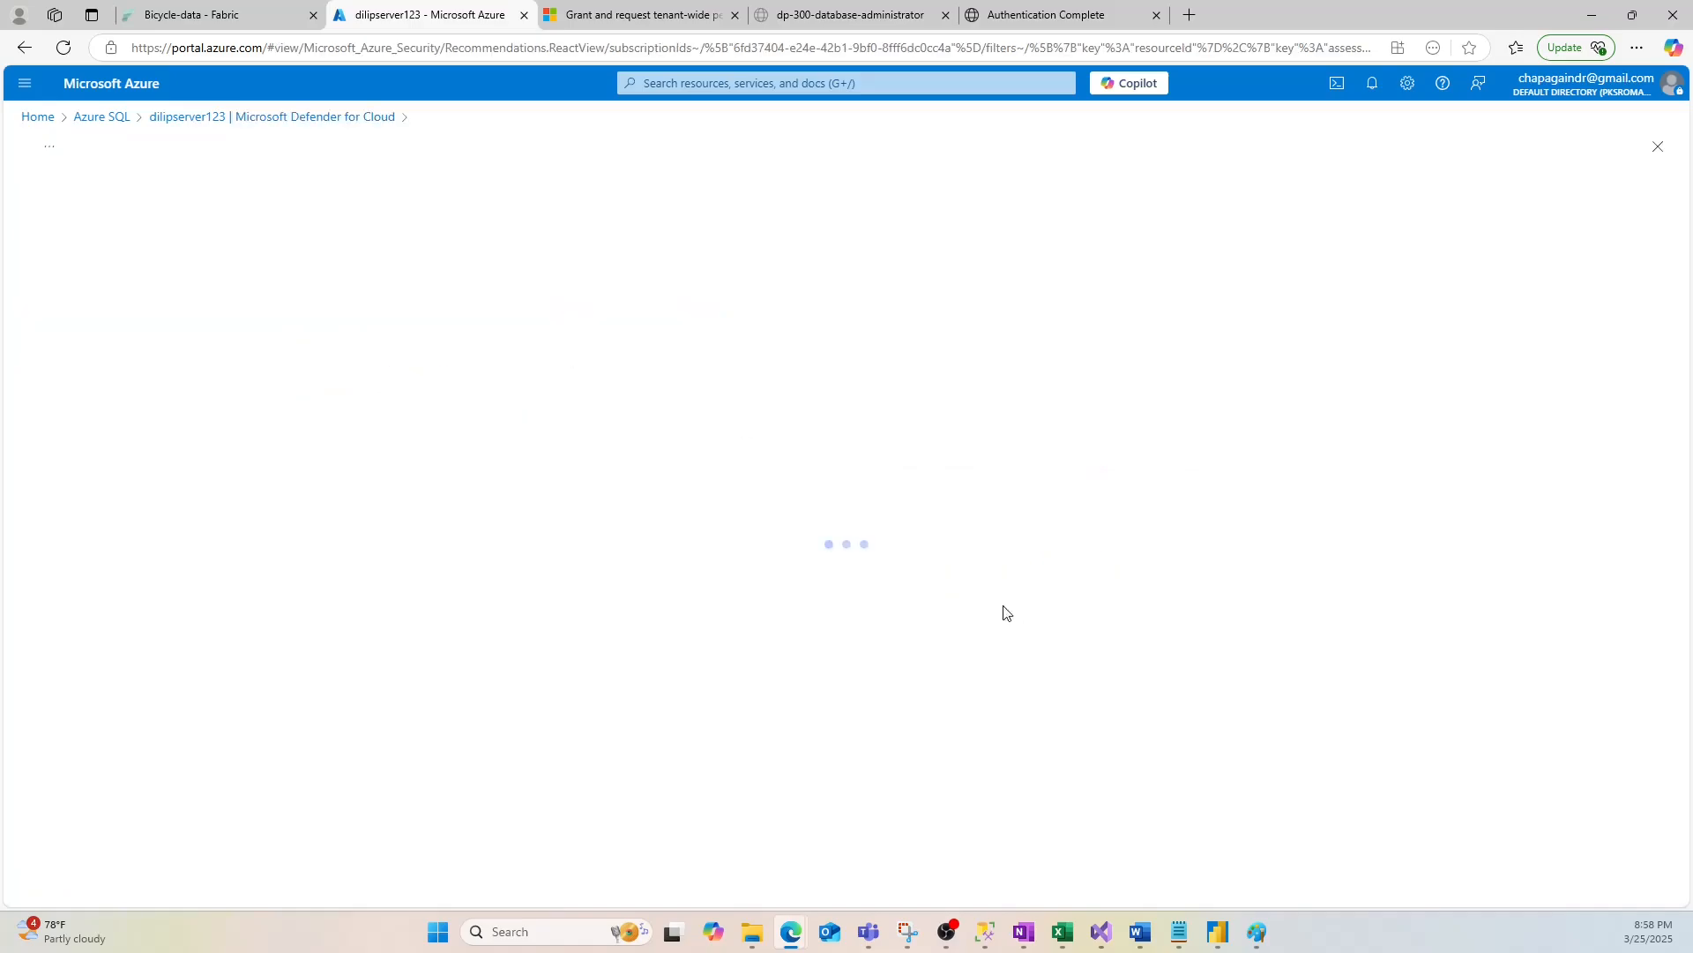
{"action": "left_click", "coordinate": [683, 552]}
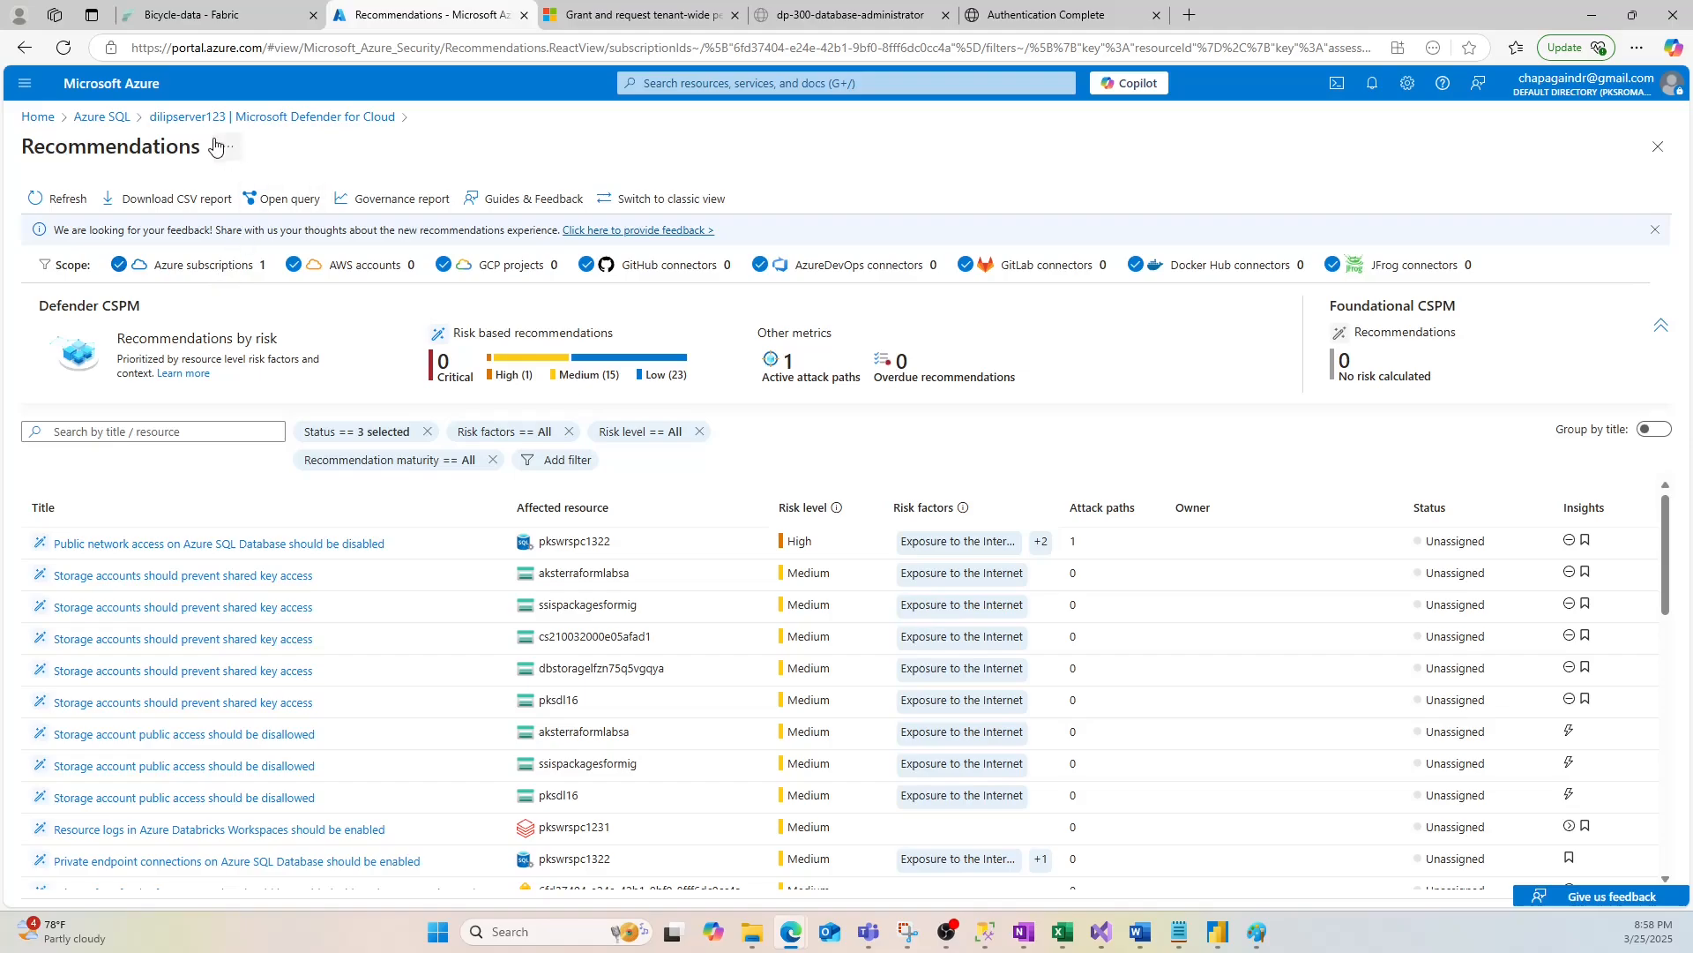
{"action": "left_click", "coordinate": [1259, 935]}
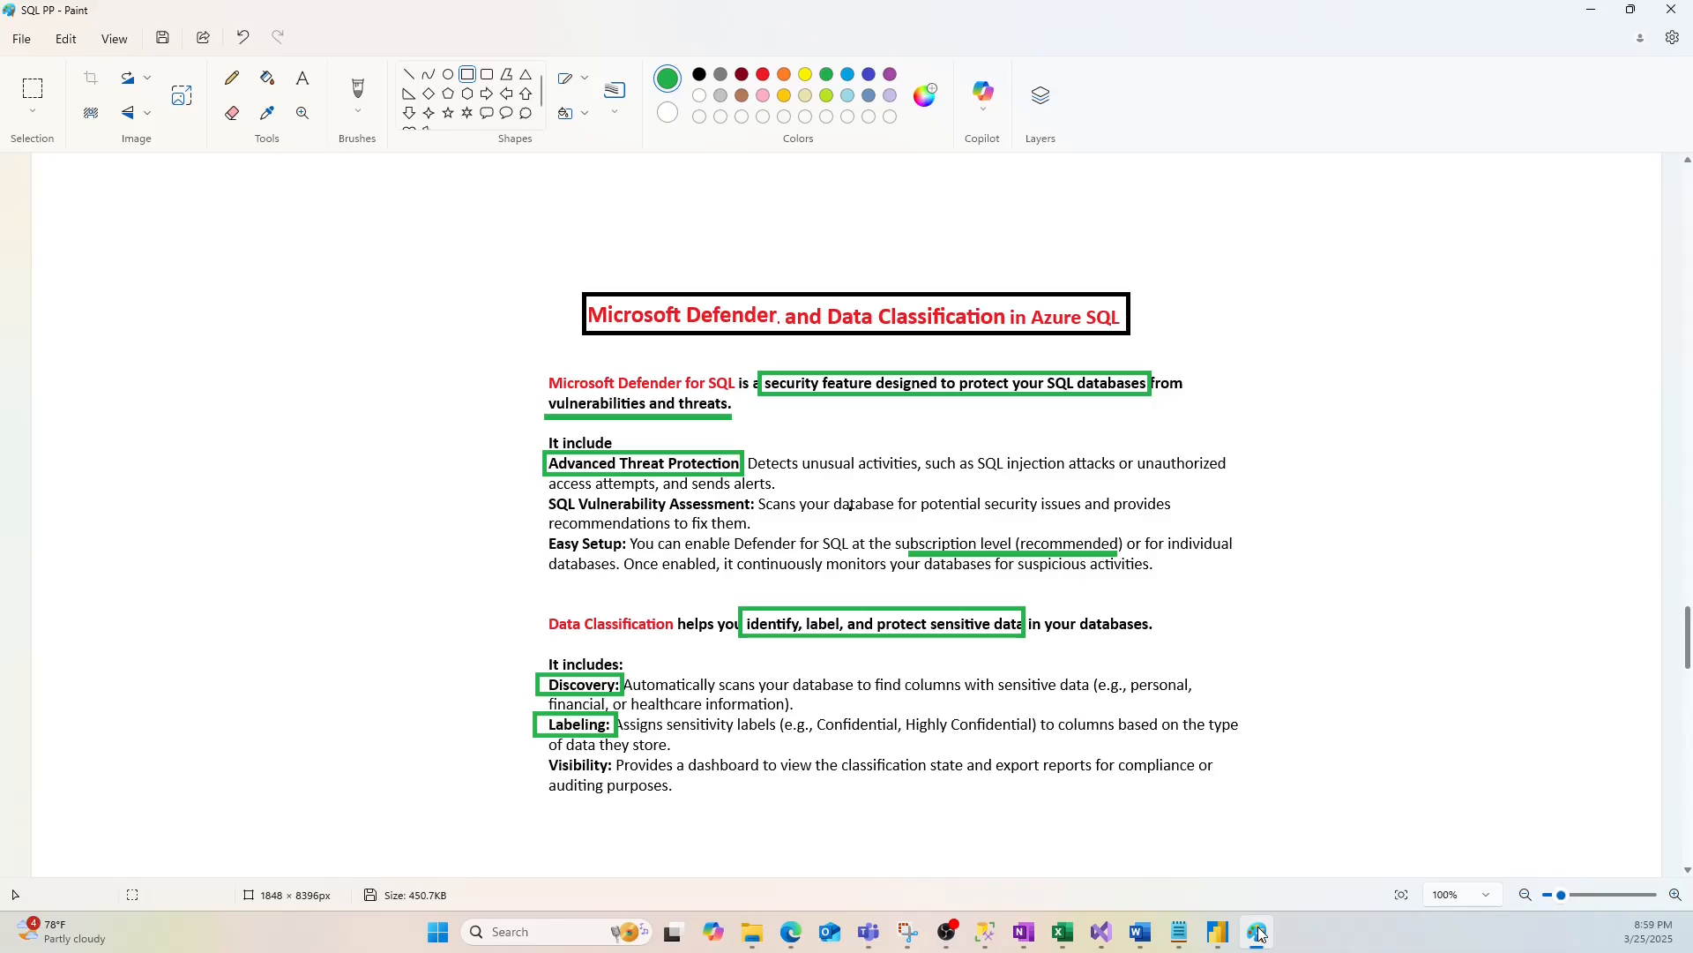
{"action": "left_click", "coordinate": [1259, 935]}
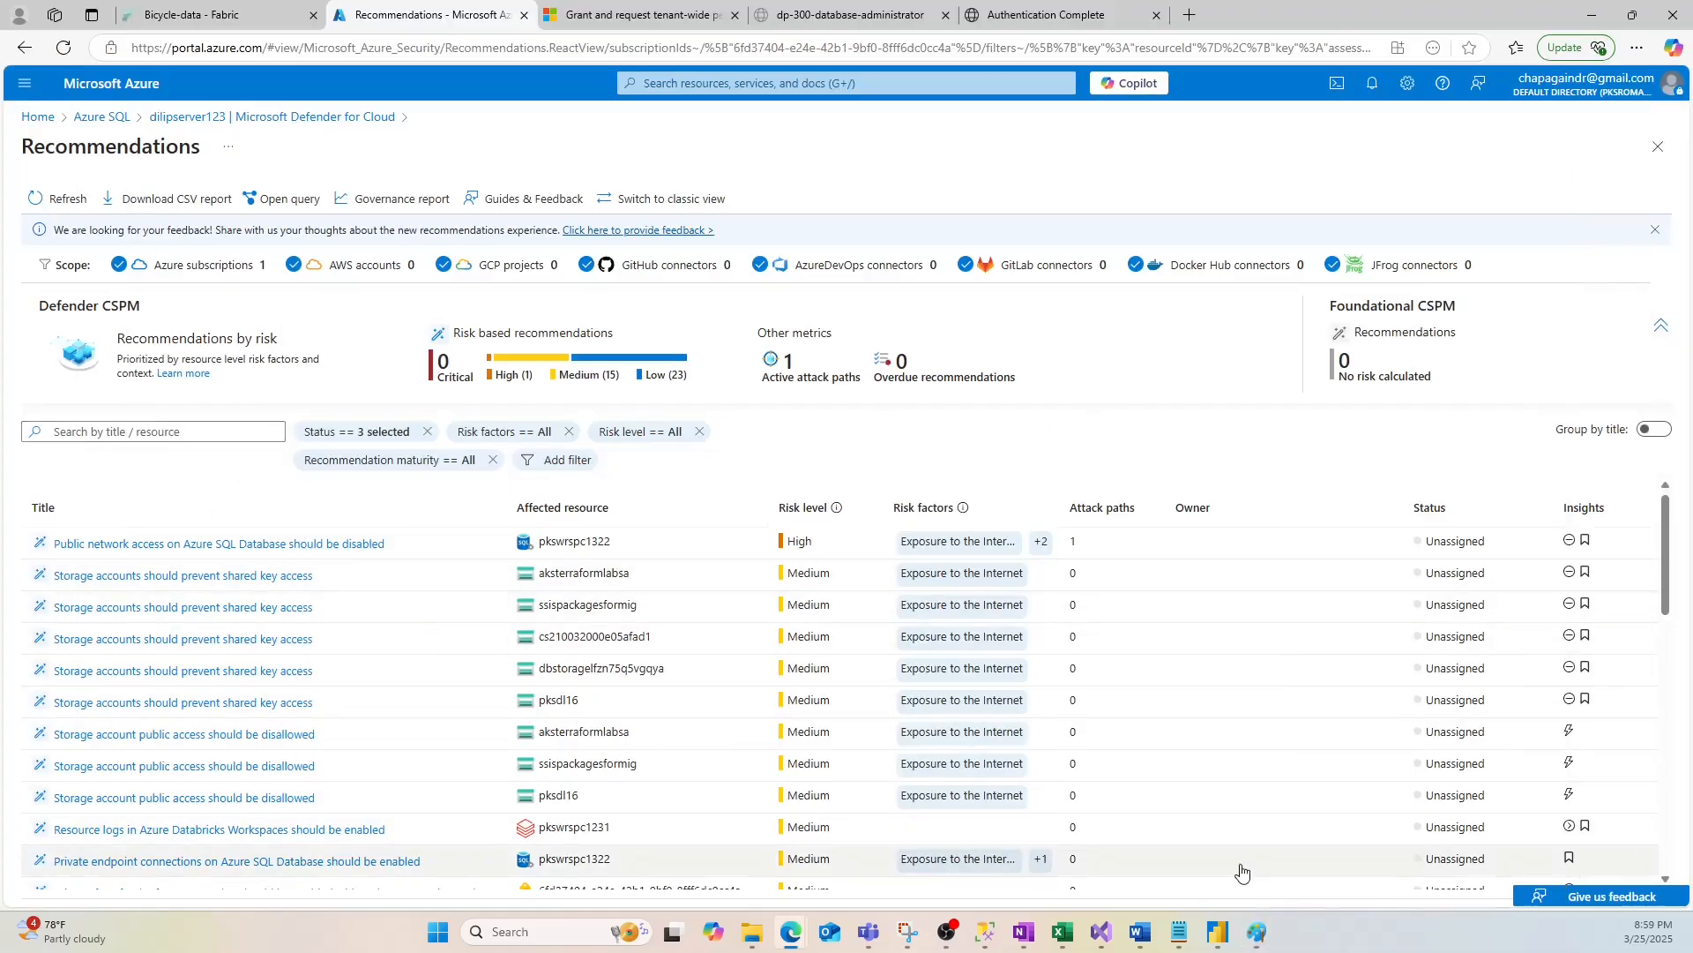
{"action": "left_click", "coordinate": [1249, 934]}
{"action": "left_click", "coordinate": [1253, 935]}
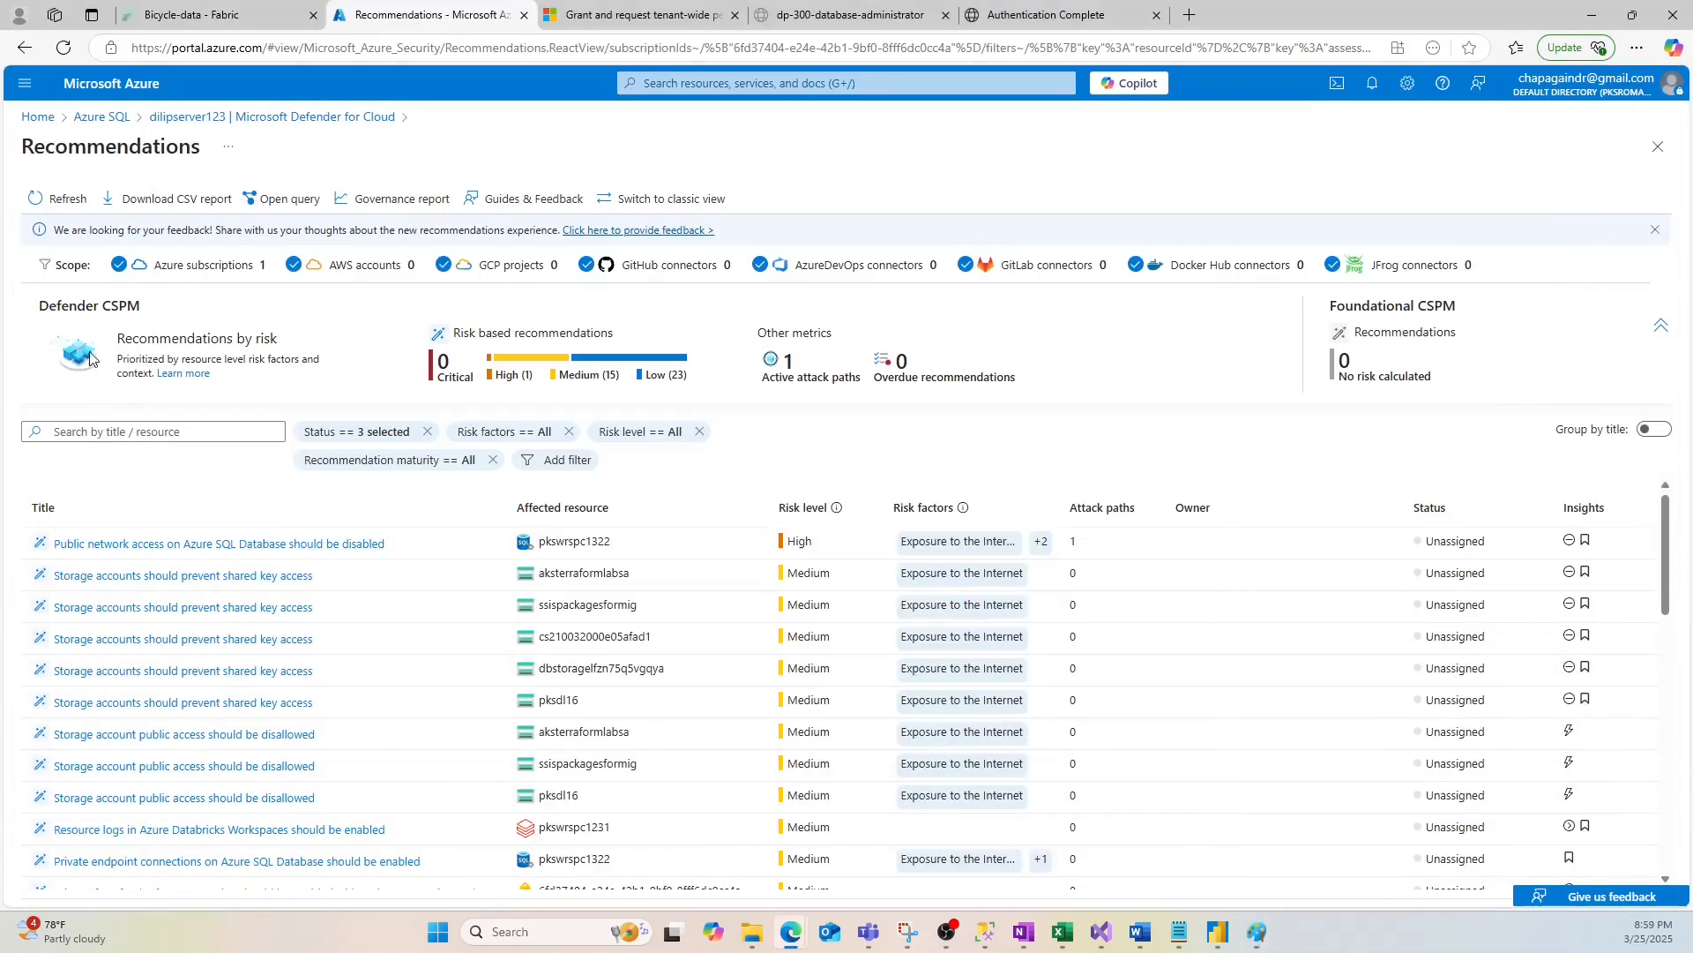
Return to the Azure SQL resources and open Data Discovery & Classification for the AdventureWorksLT database on dilipserver123.
{"action": "left_click", "coordinate": [70, 116]}
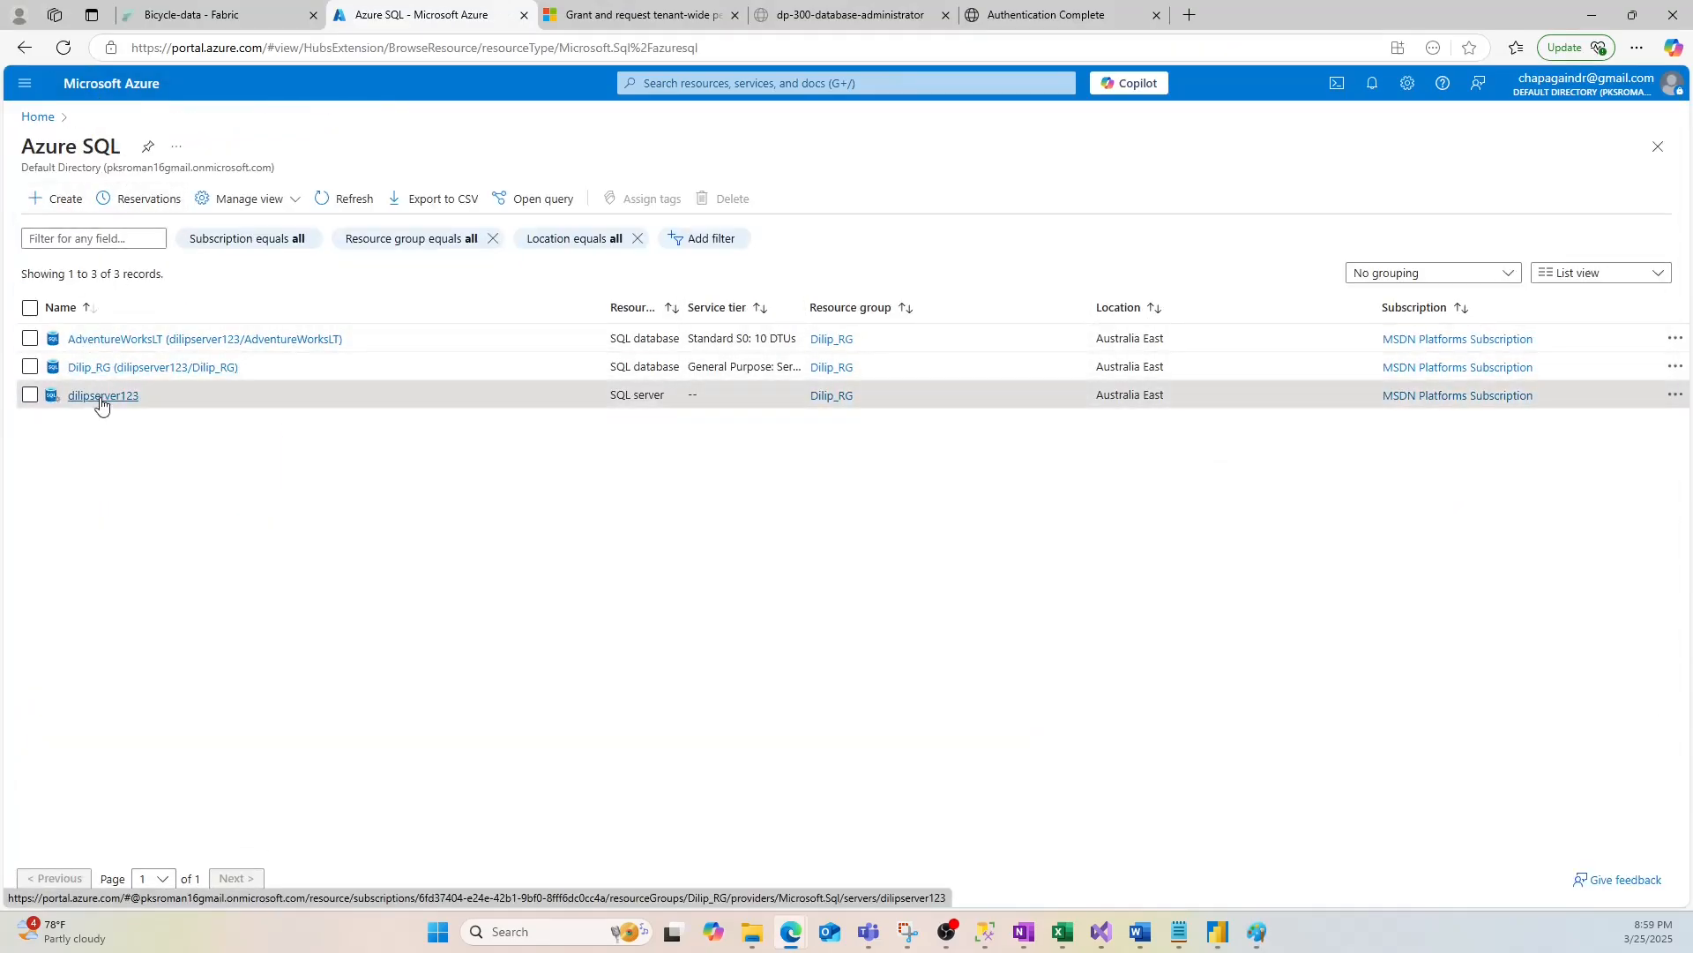
{"action": "left_click", "coordinate": [98, 397]}
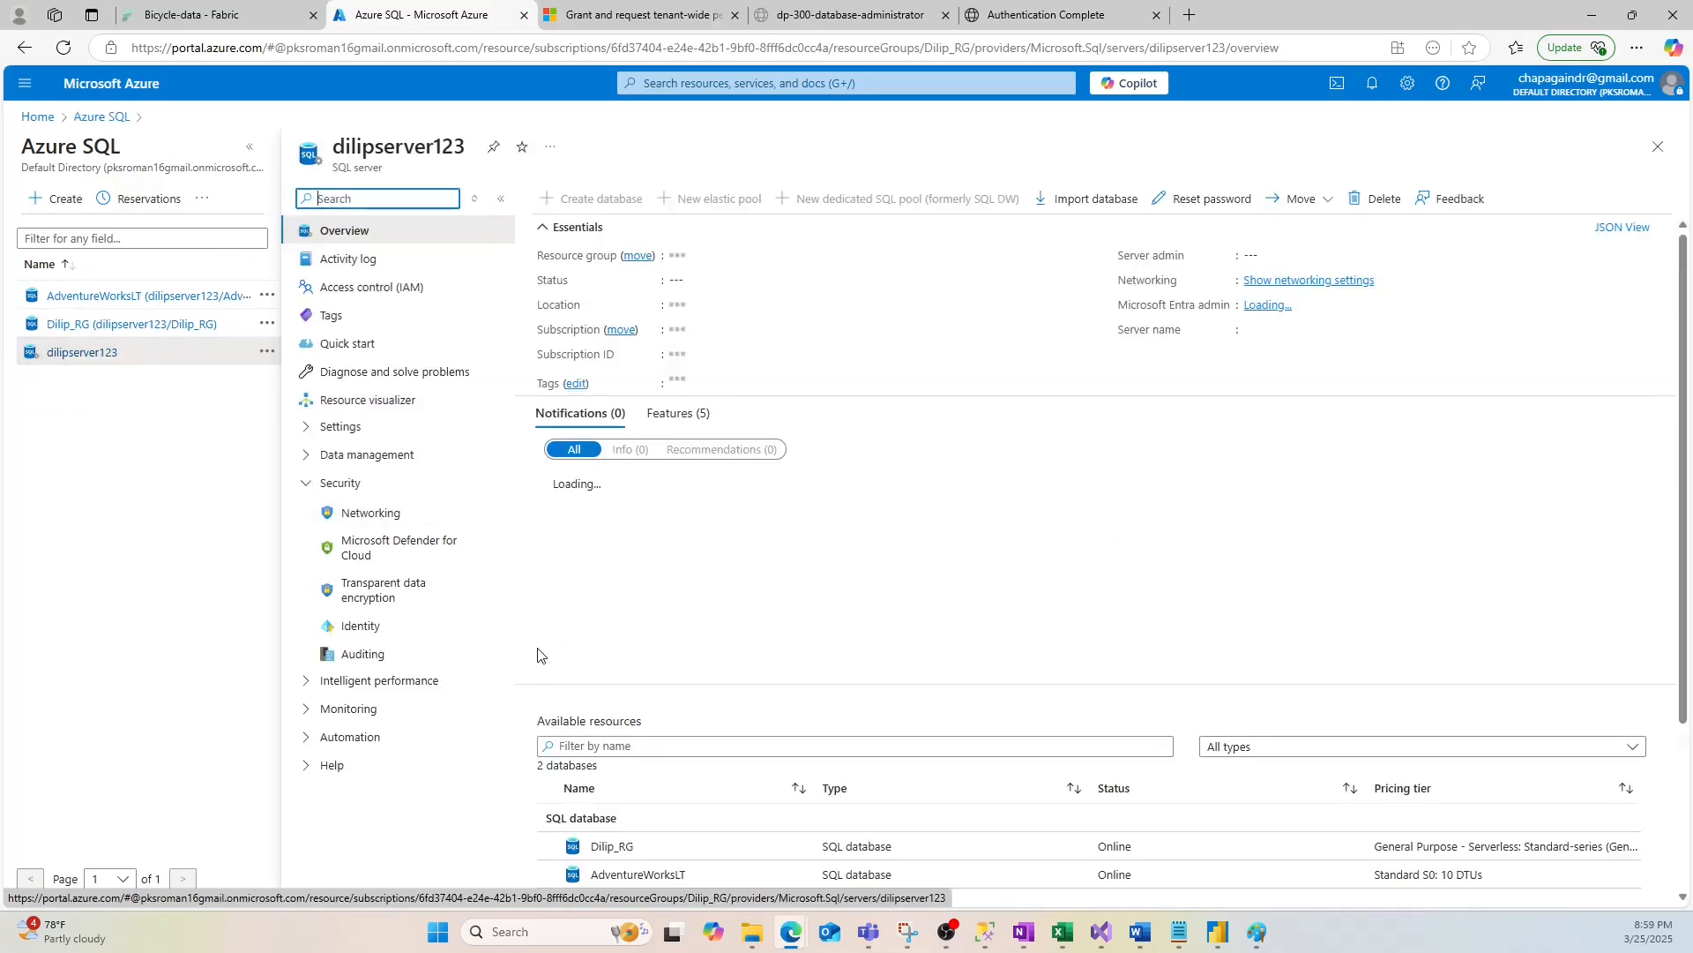
{"action": "scroll", "coordinate": [718, 838], "scroll_direction": "down", "scroll_amount": 3}
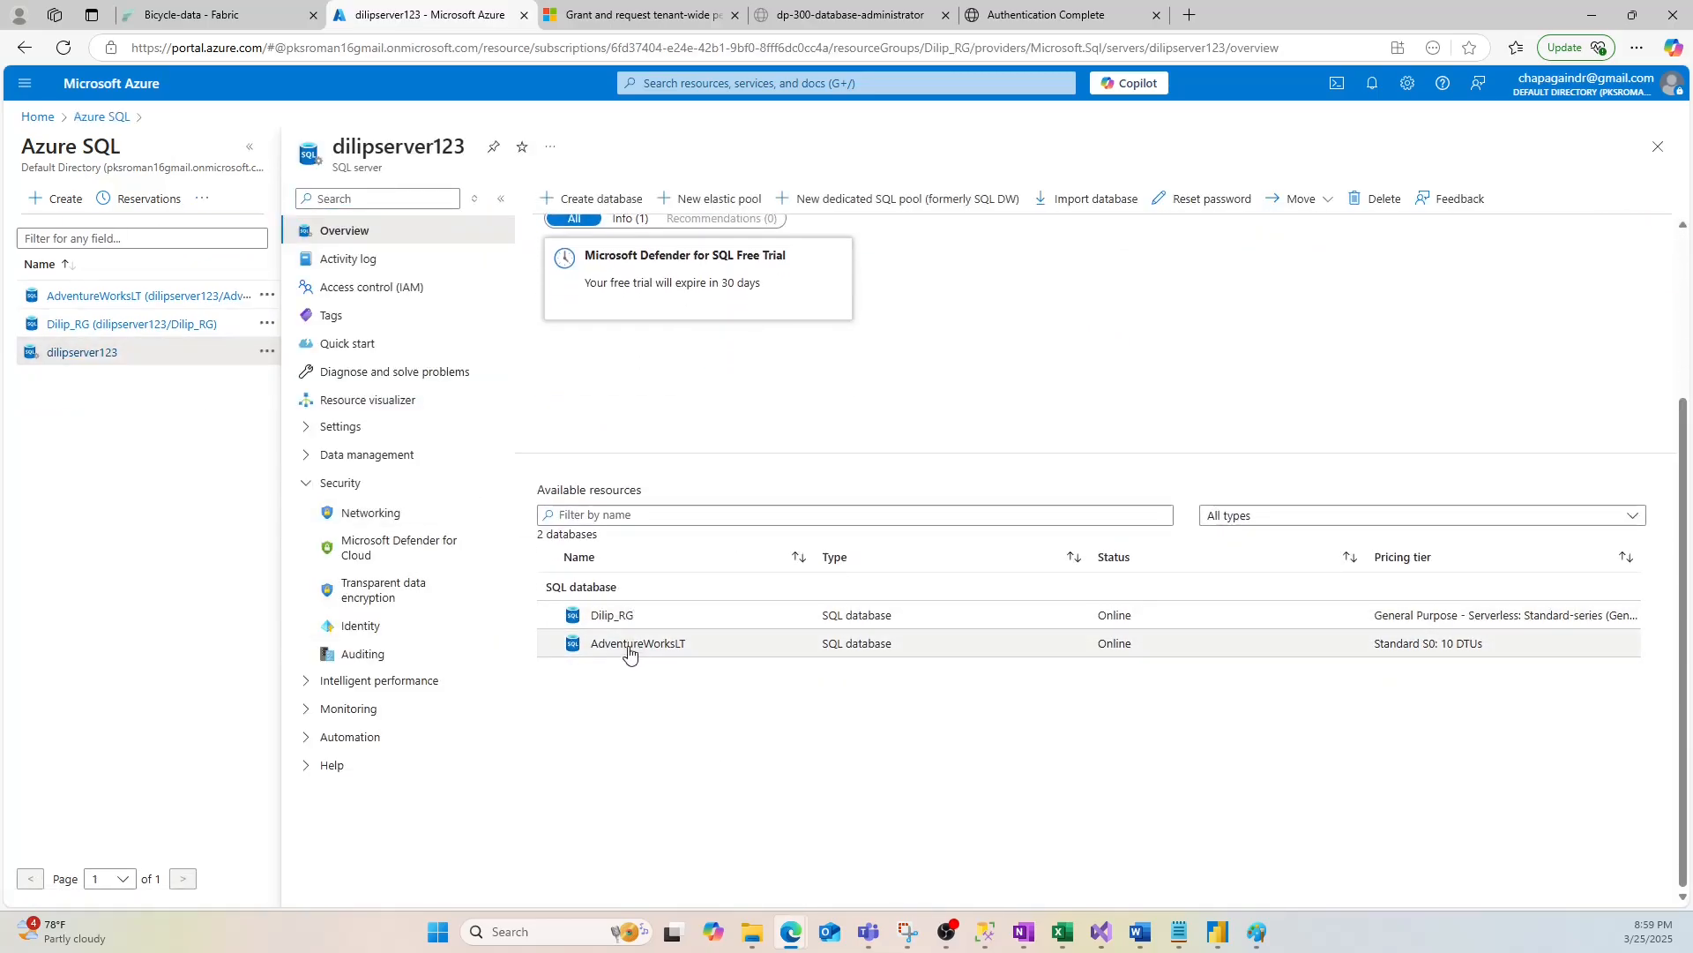
{"action": "left_click", "coordinate": [639, 645]}
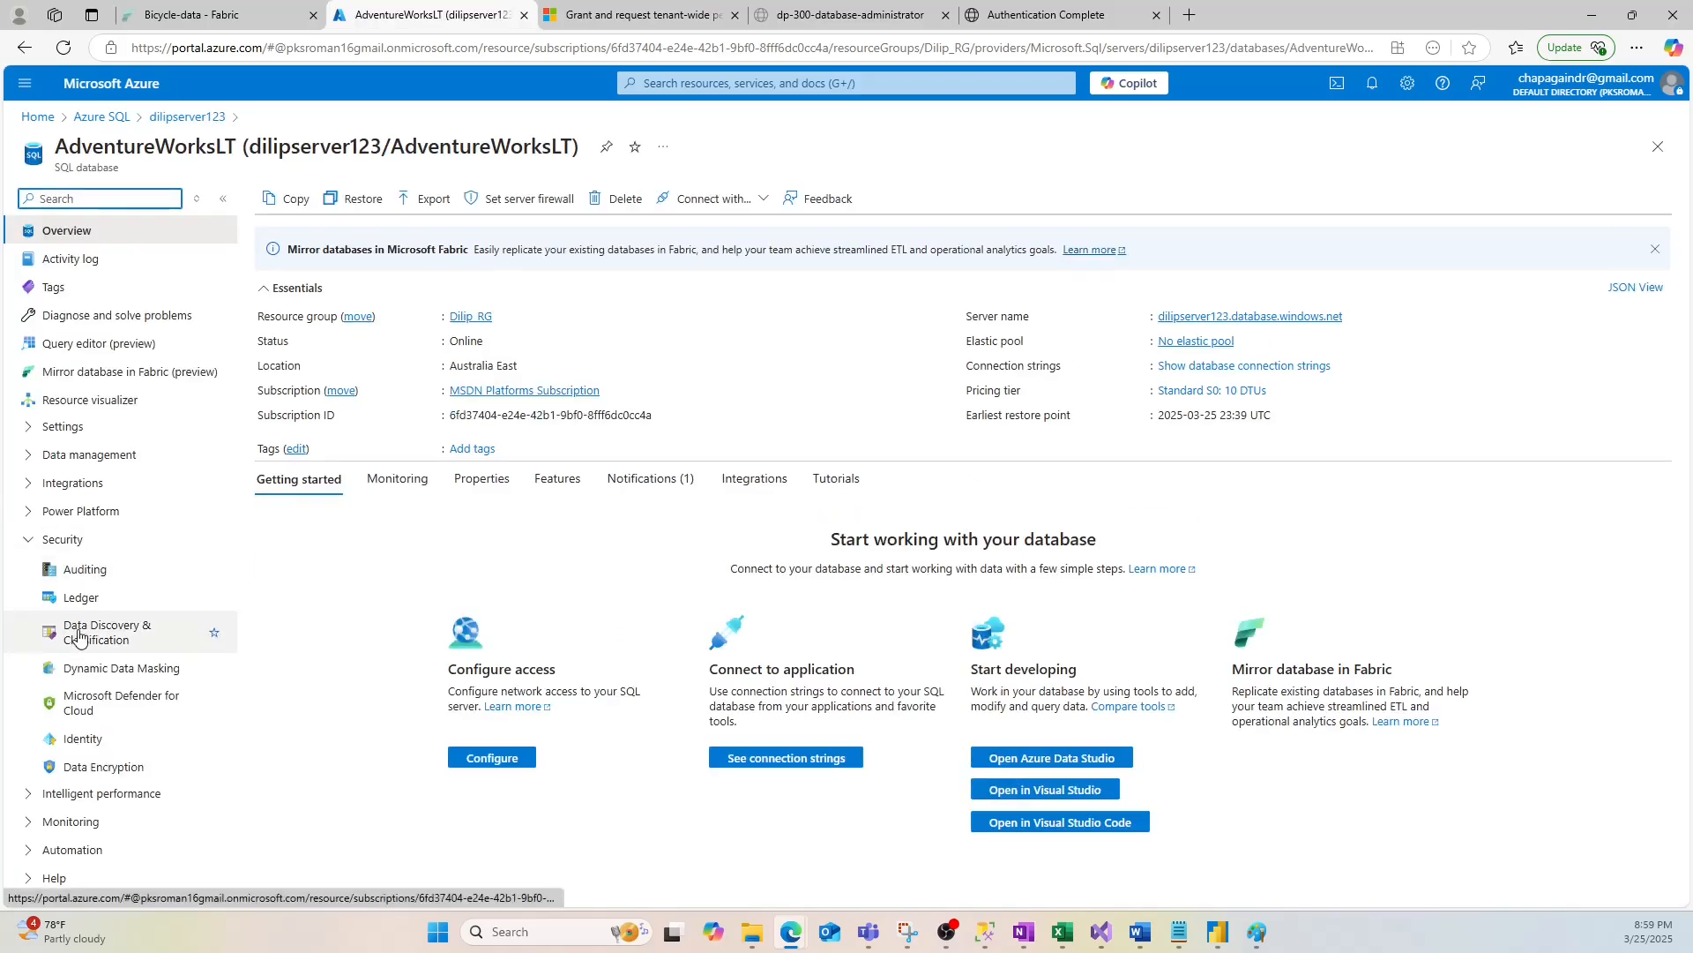
{"action": "left_click", "coordinate": [60, 543]}
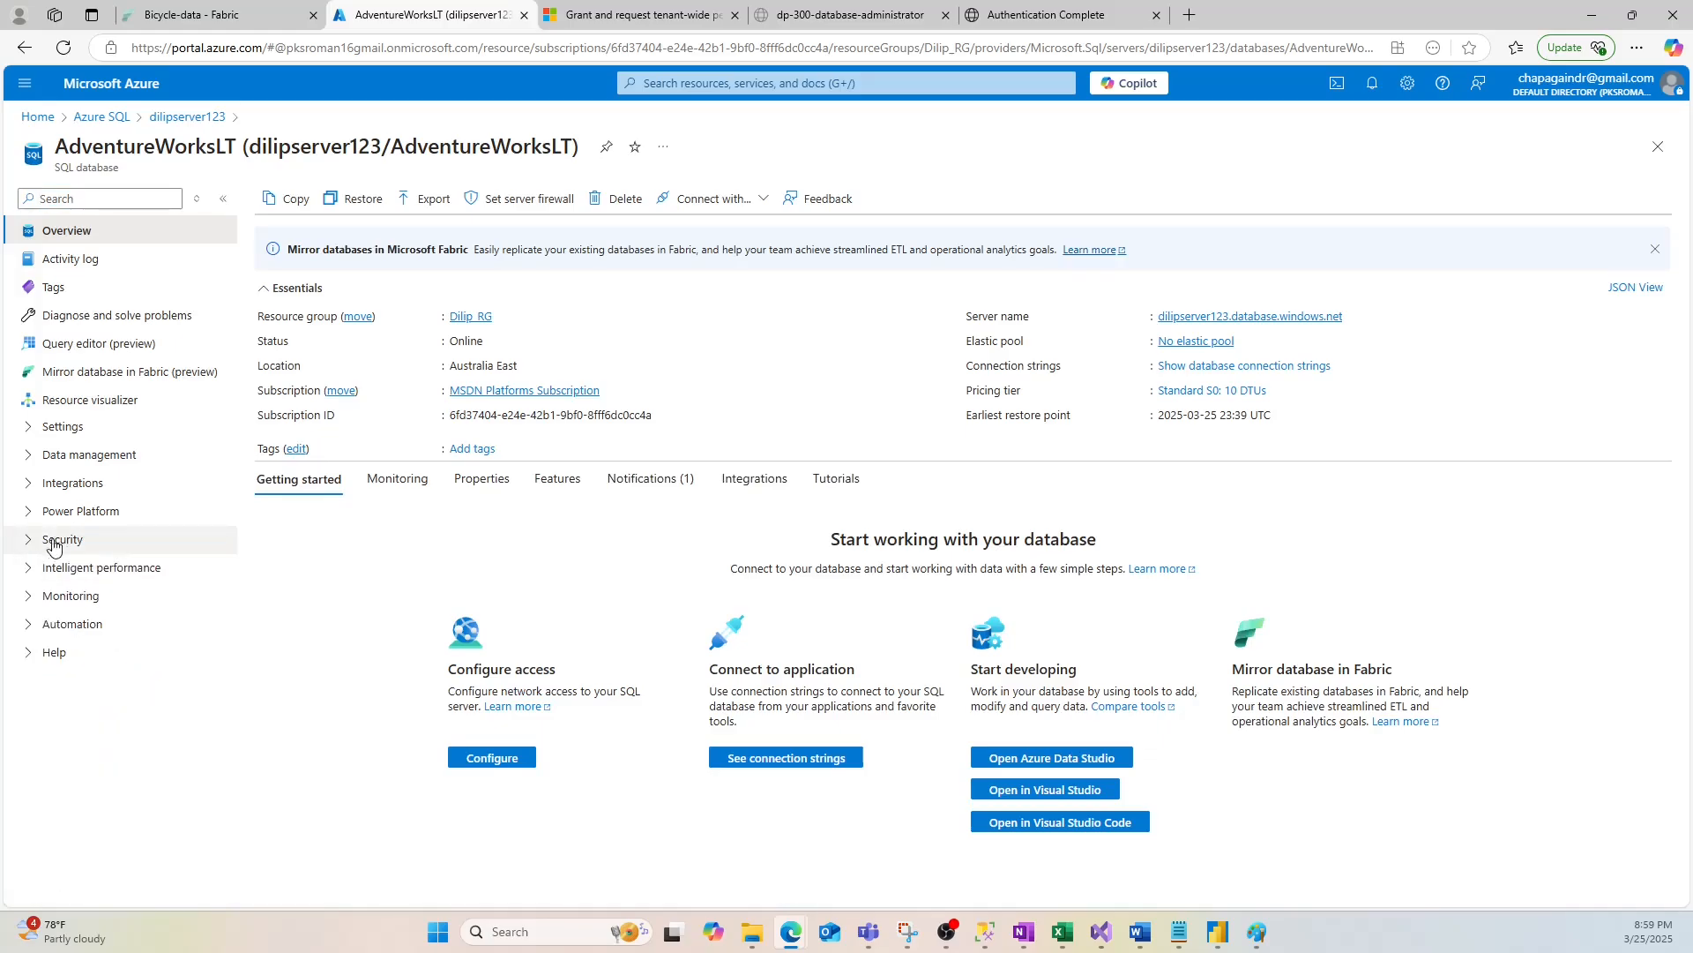
{"action": "left_click", "coordinate": [35, 543]}
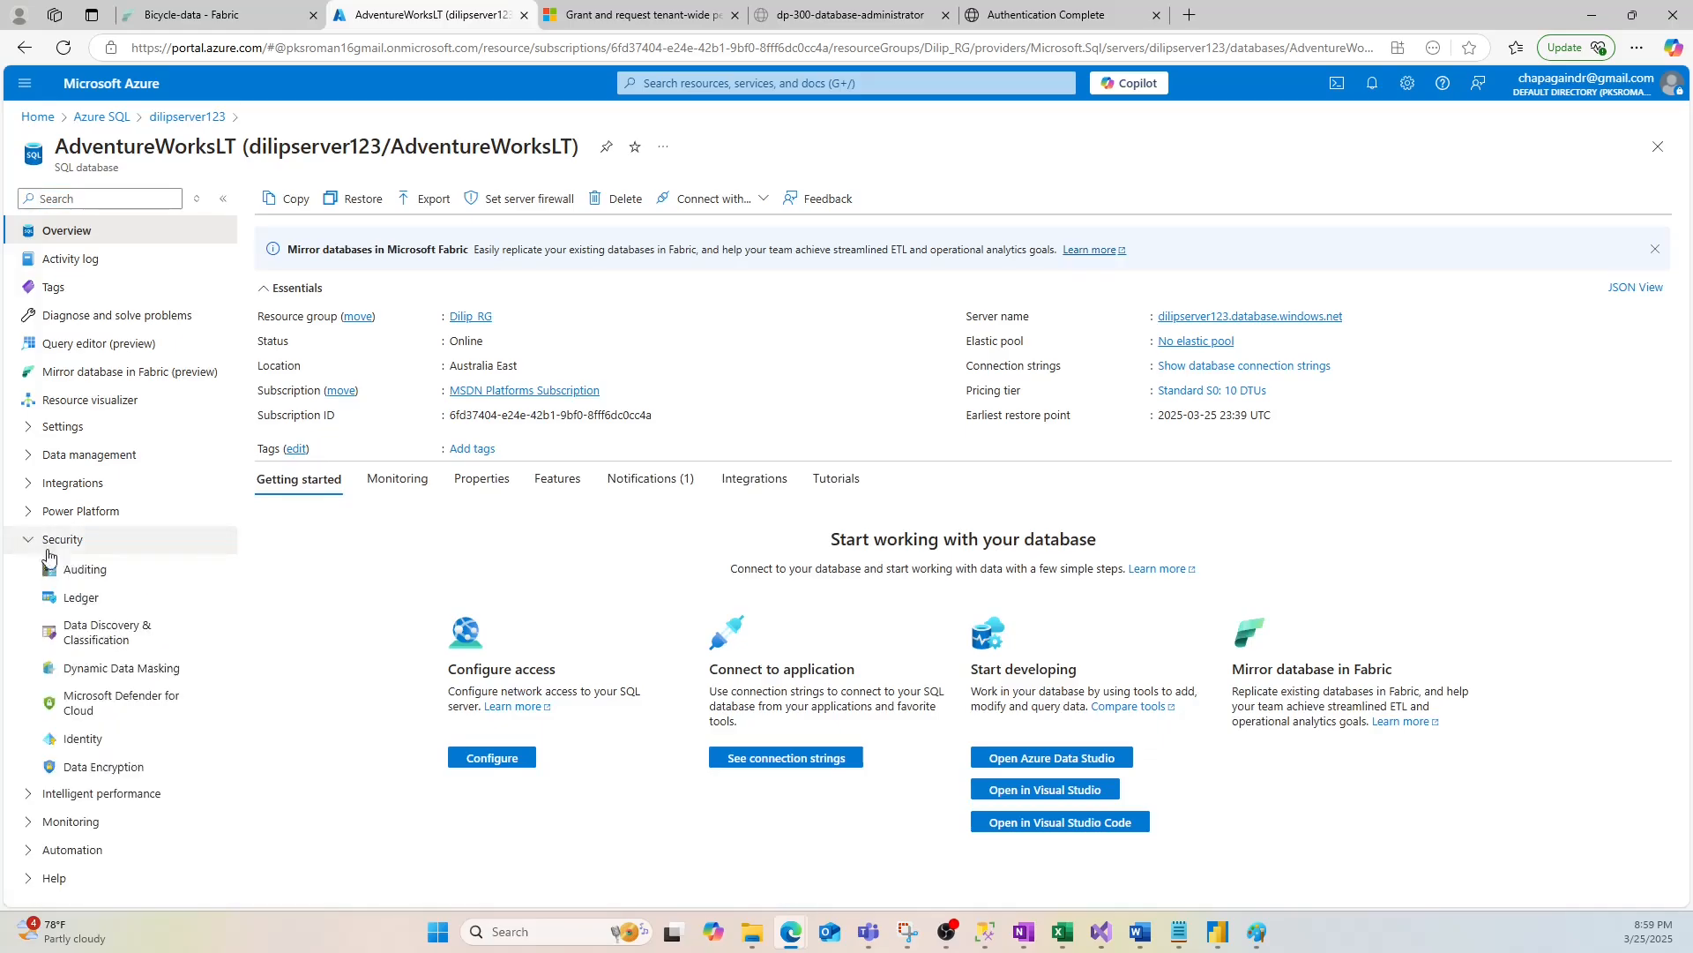
{"action": "left_click", "coordinate": [102, 633]}
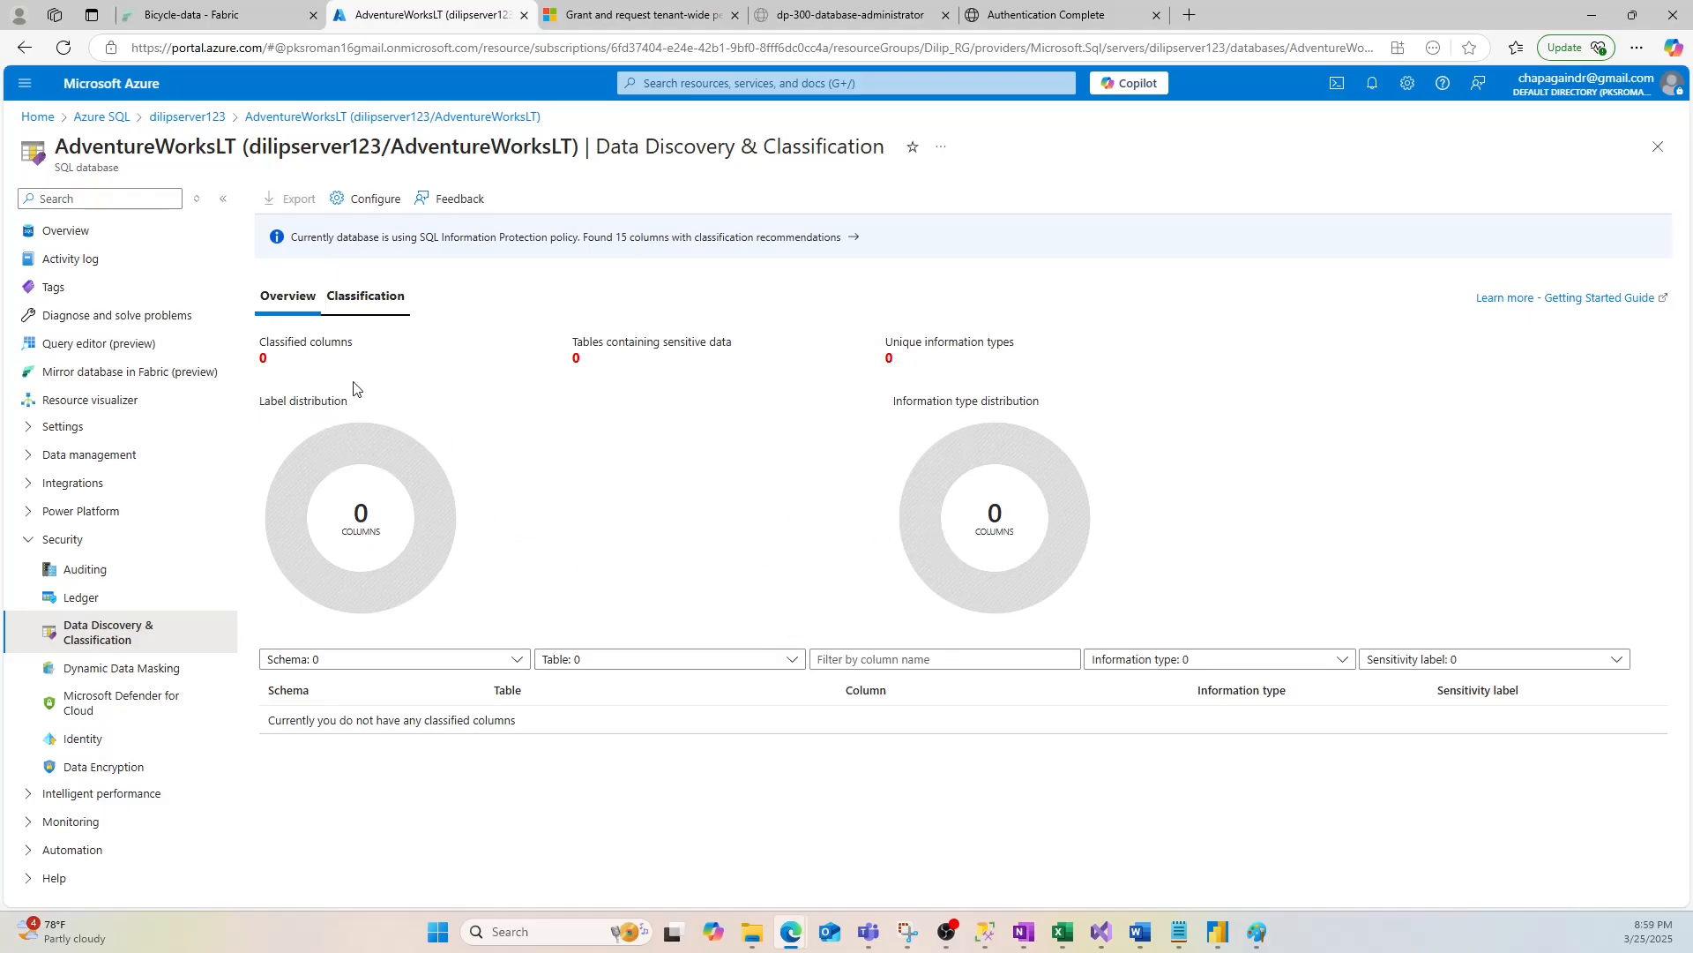
Open the database's Classification view, expand the column classification recommendations and review their information types and sensitivity labels.
{"action": "left_click", "coordinate": [365, 298]}
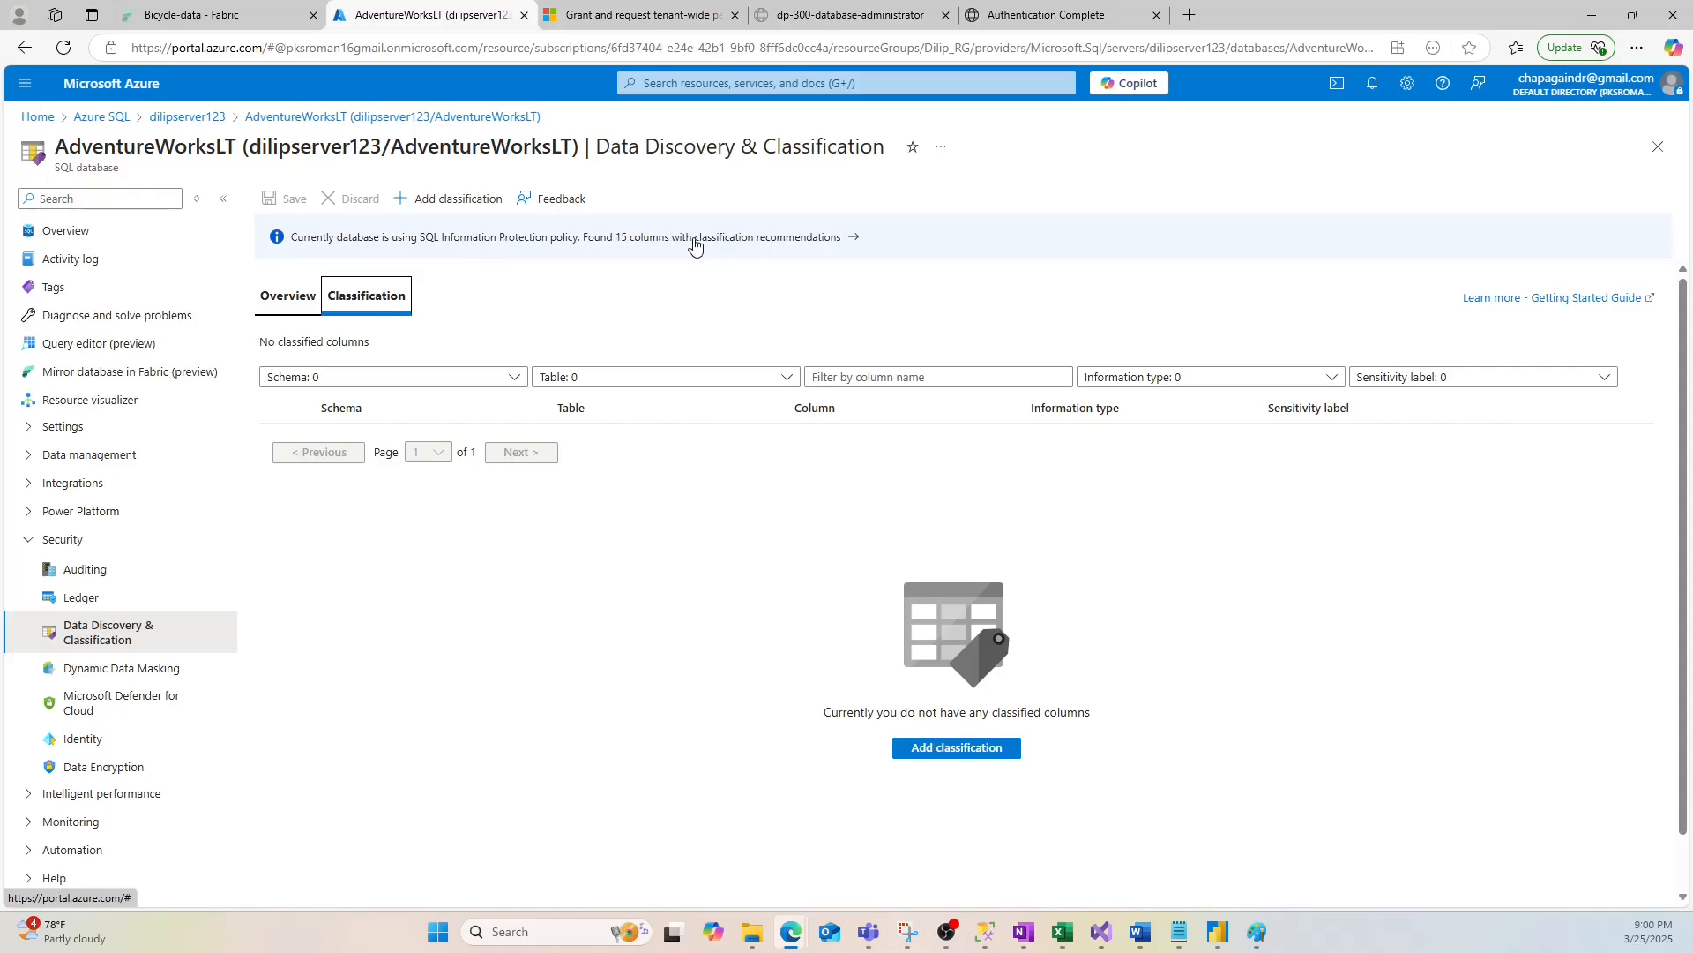
{"action": "left_click", "coordinate": [746, 240]}
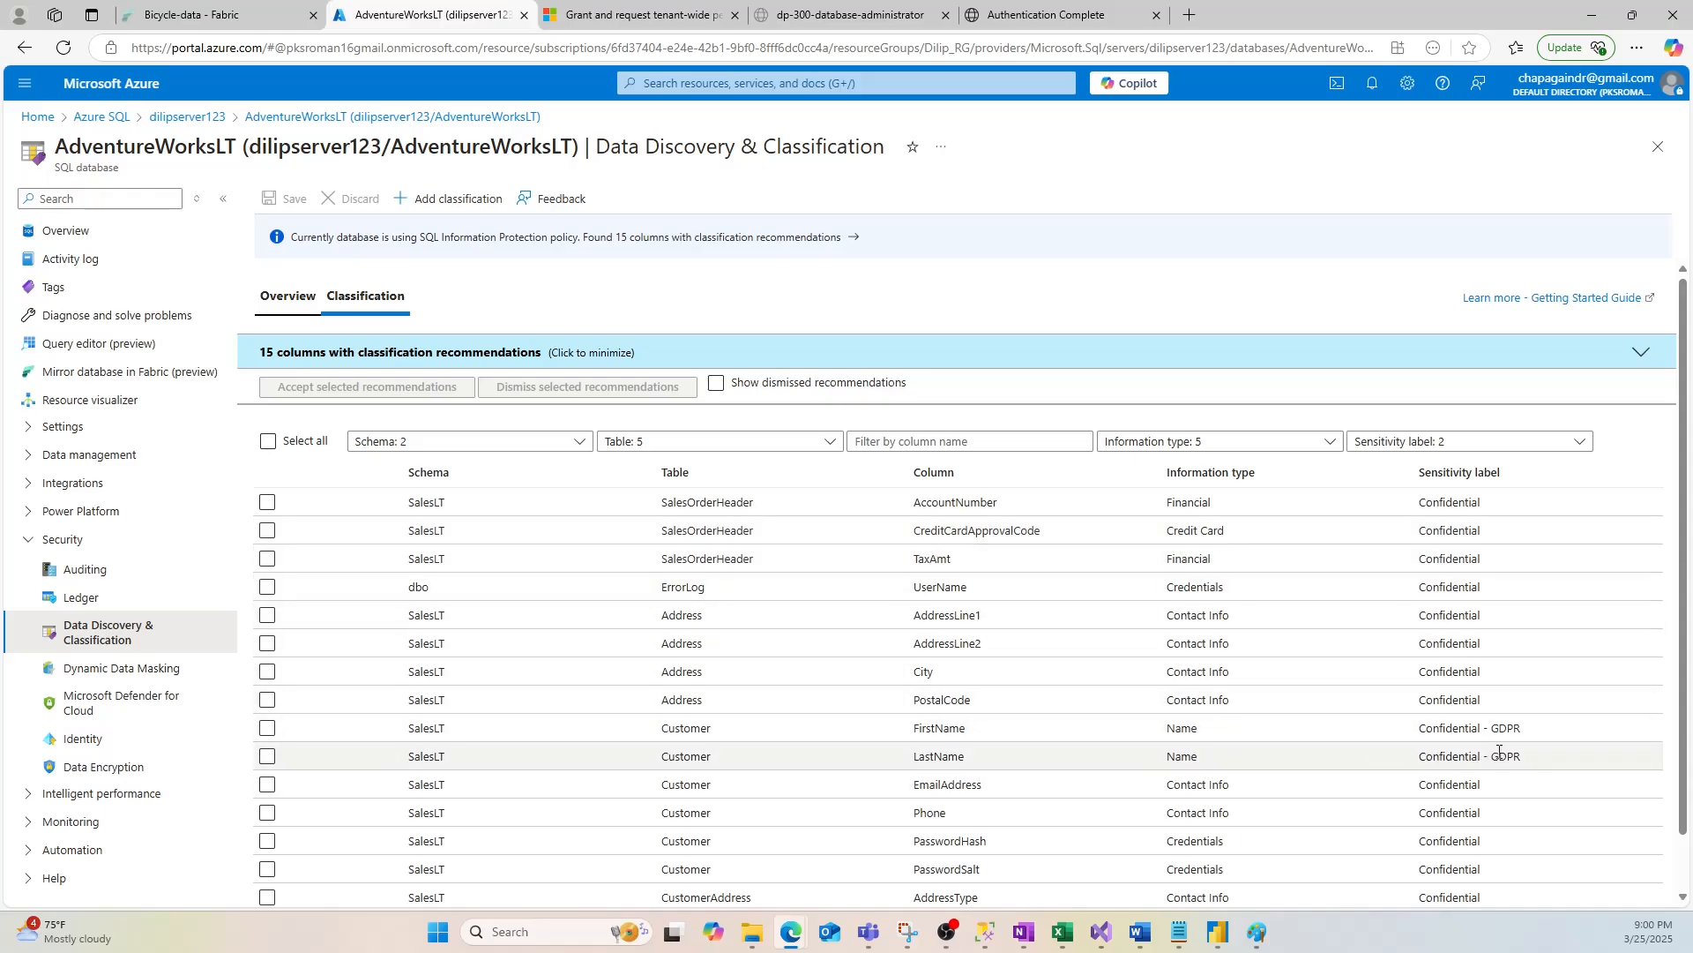
{"action": "scroll", "coordinate": [1512, 757], "scroll_direction": "down", "scroll_amount": 1}
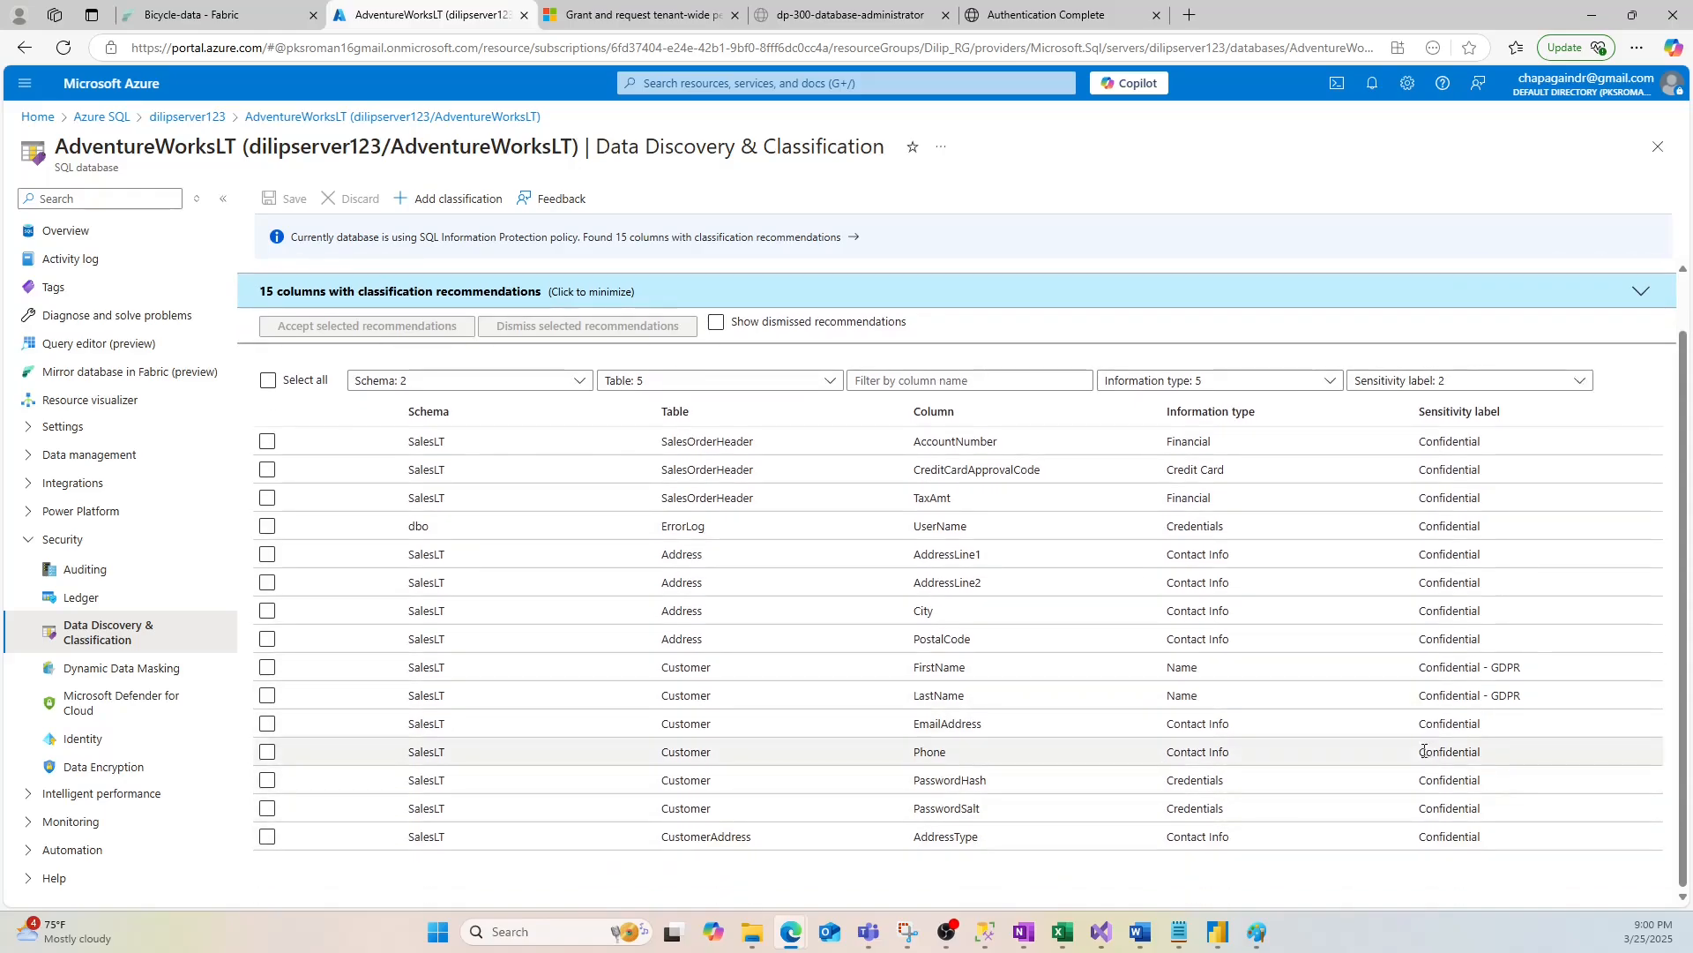
{"action": "scroll", "coordinate": [1005, 675], "scroll_direction": "up", "scroll_amount": 1}
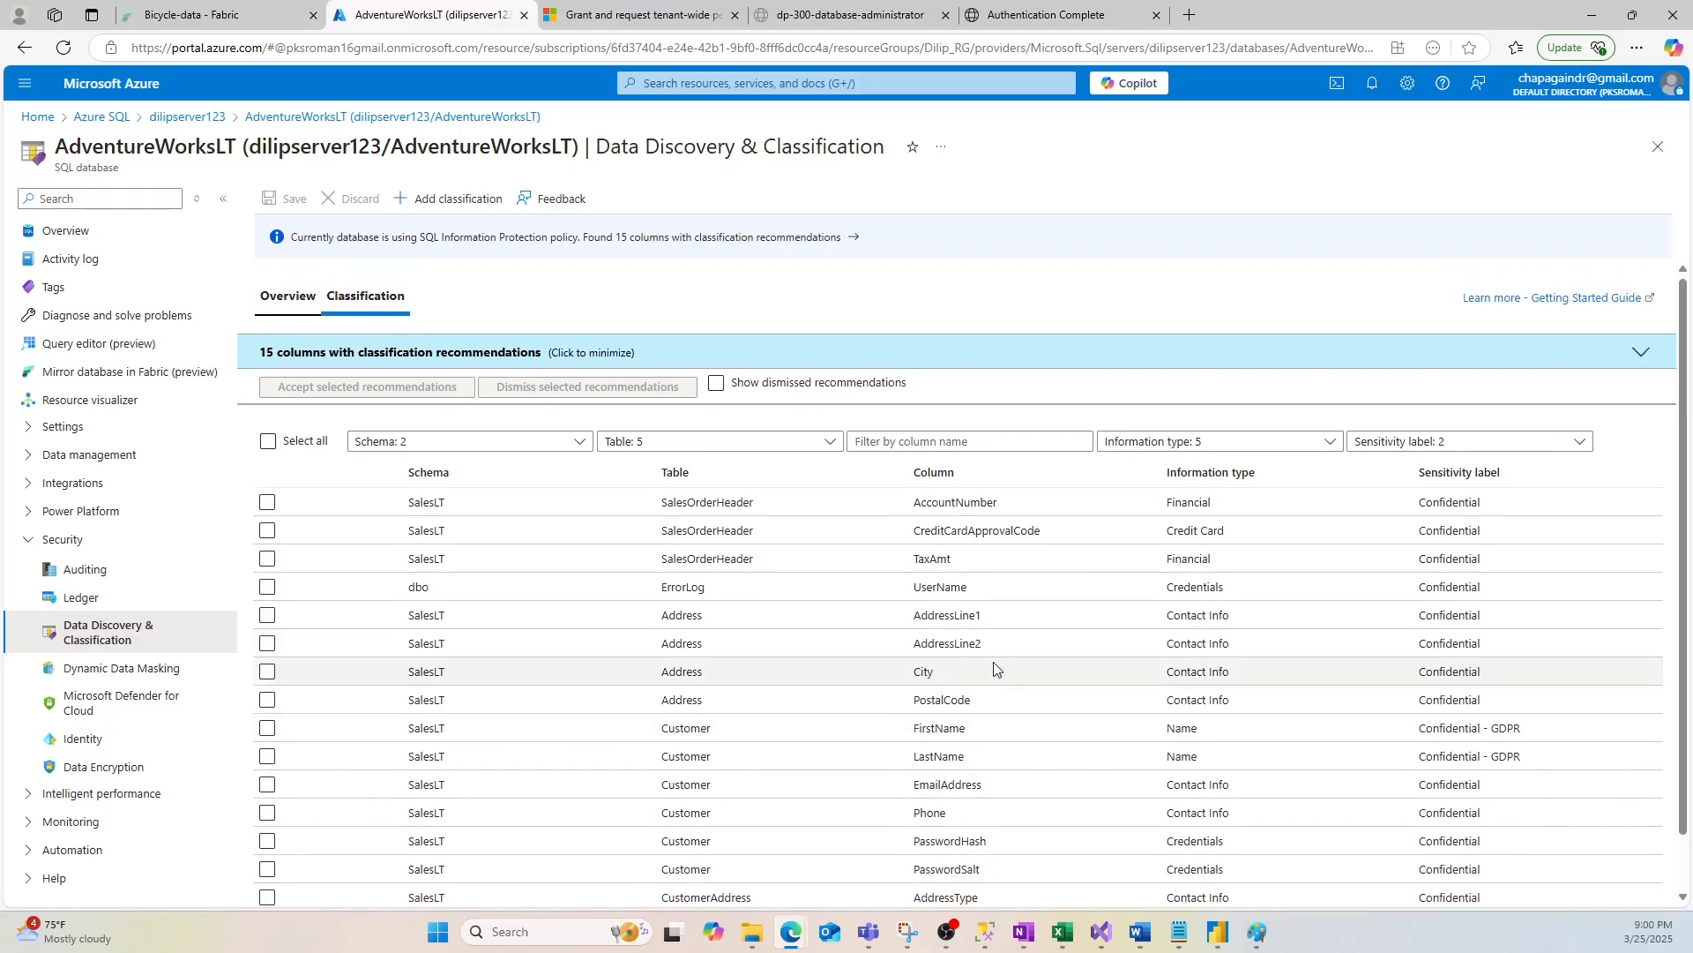
Start a new classification for the PostalCode (nvarchar) column of the Address table in the SalesLT schema.
{"action": "left_click", "coordinate": [448, 199]}
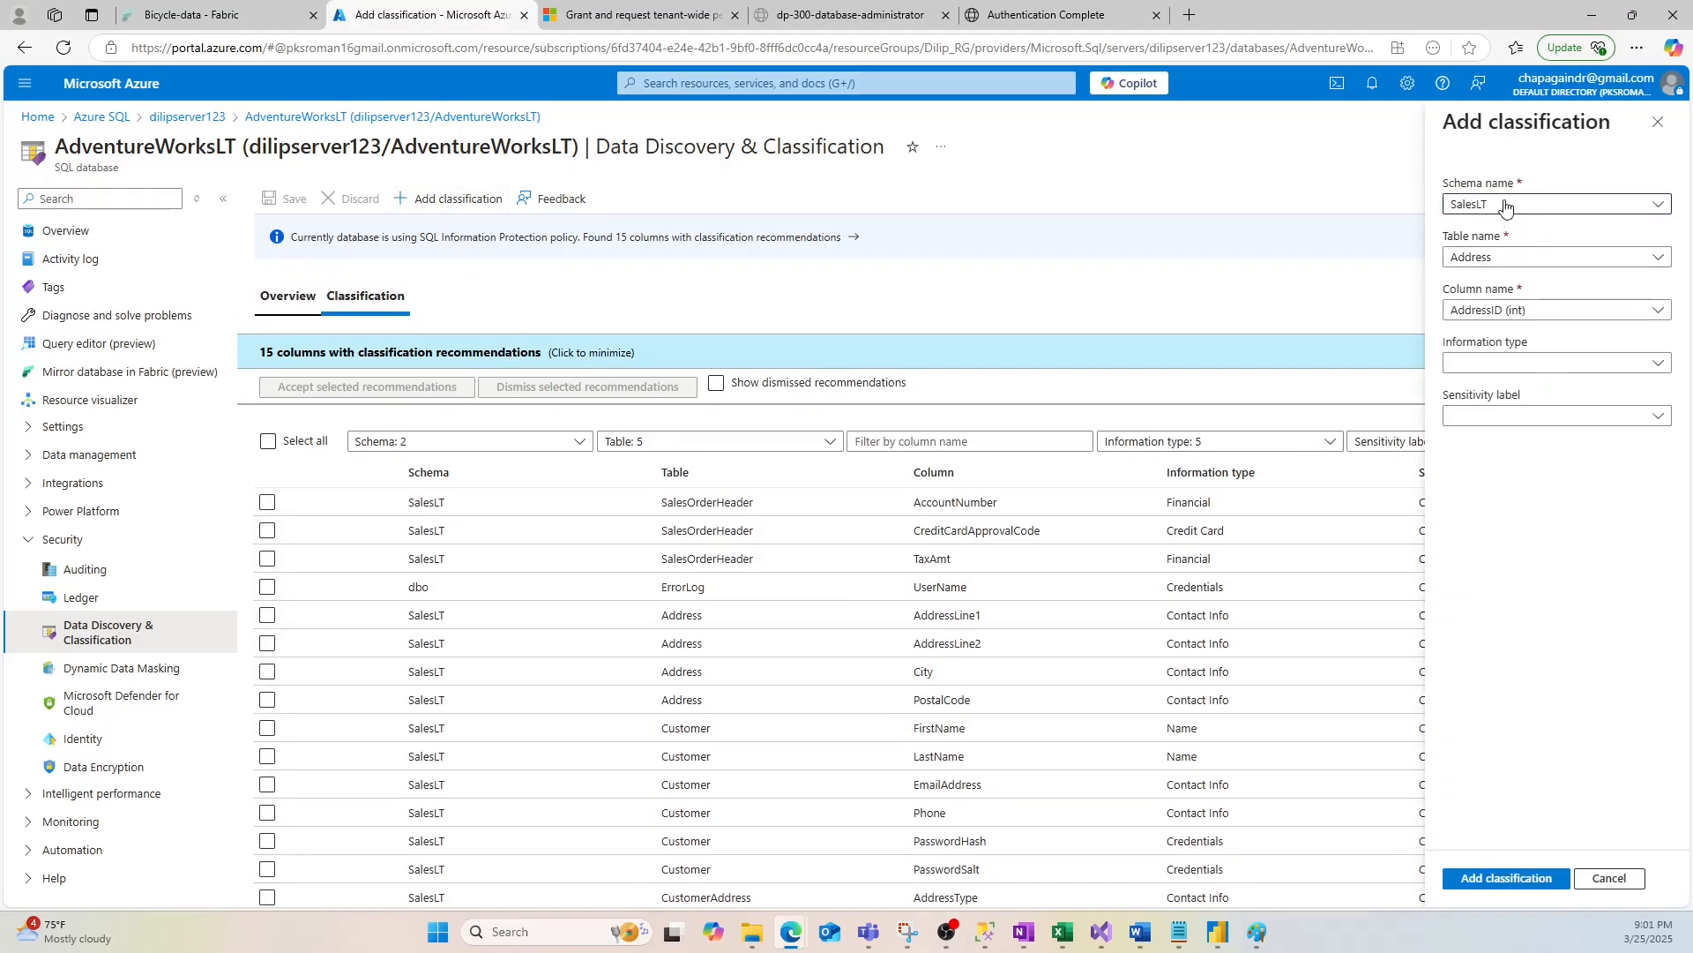
{"action": "left_click", "coordinate": [1506, 206]}
{"action": "left_click", "coordinate": [1496, 208]}
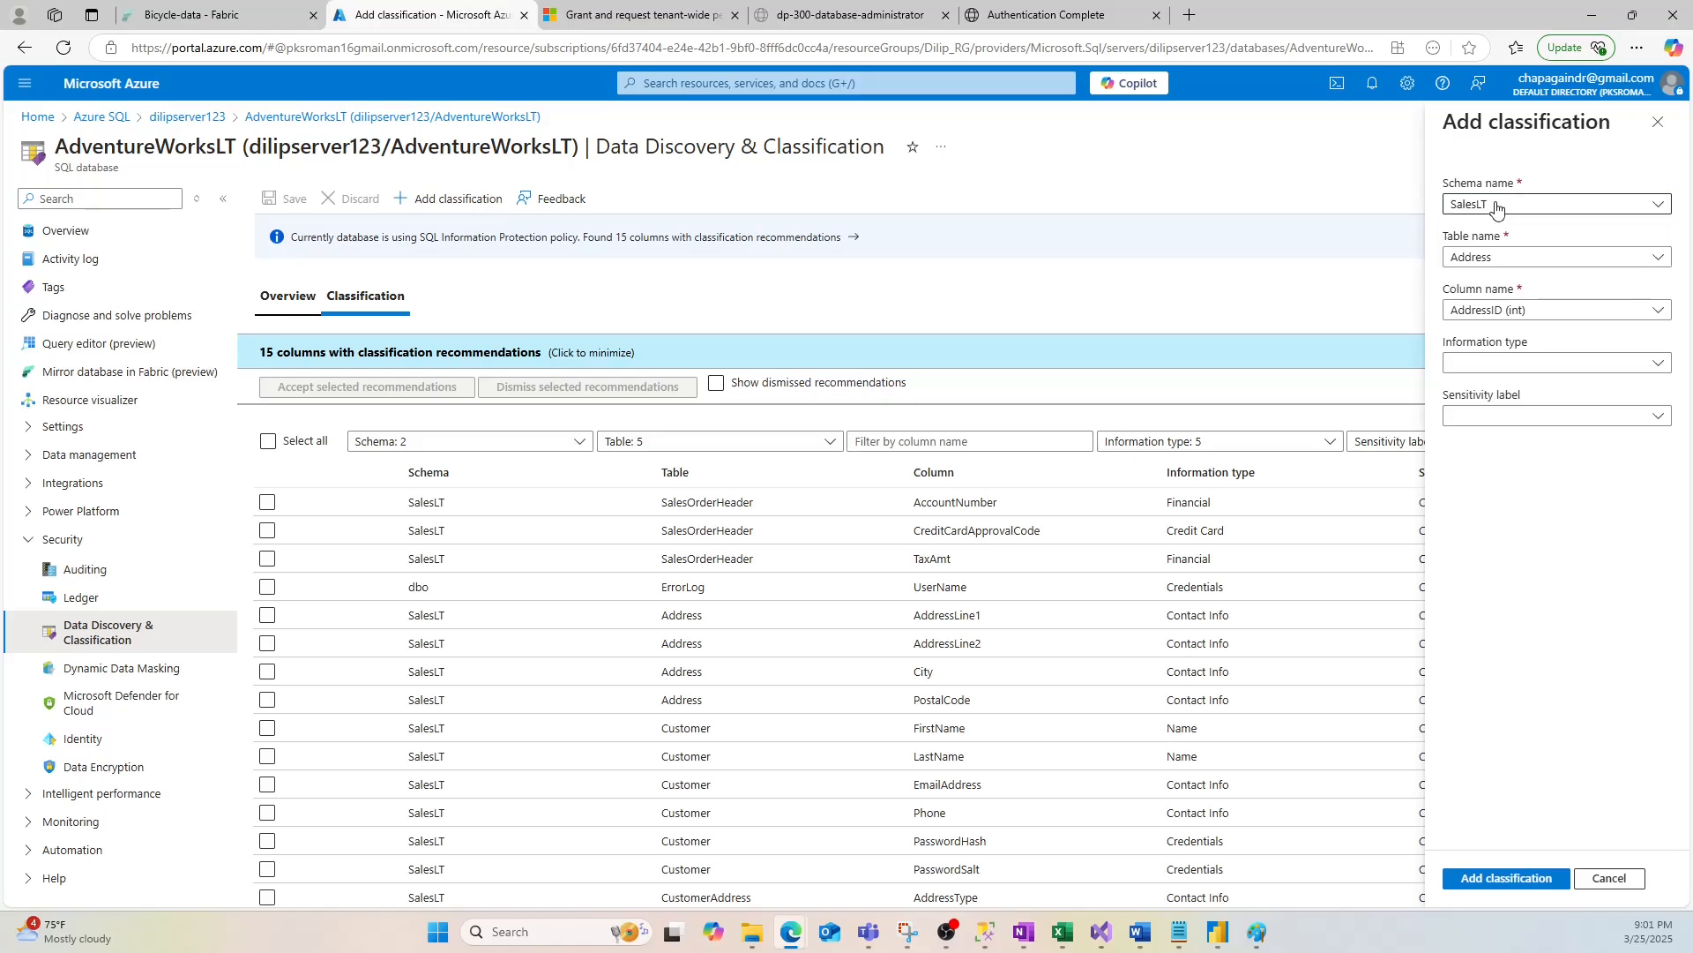
{"action": "left_click", "coordinate": [1499, 257]}
{"action": "left_click", "coordinate": [1481, 282]}
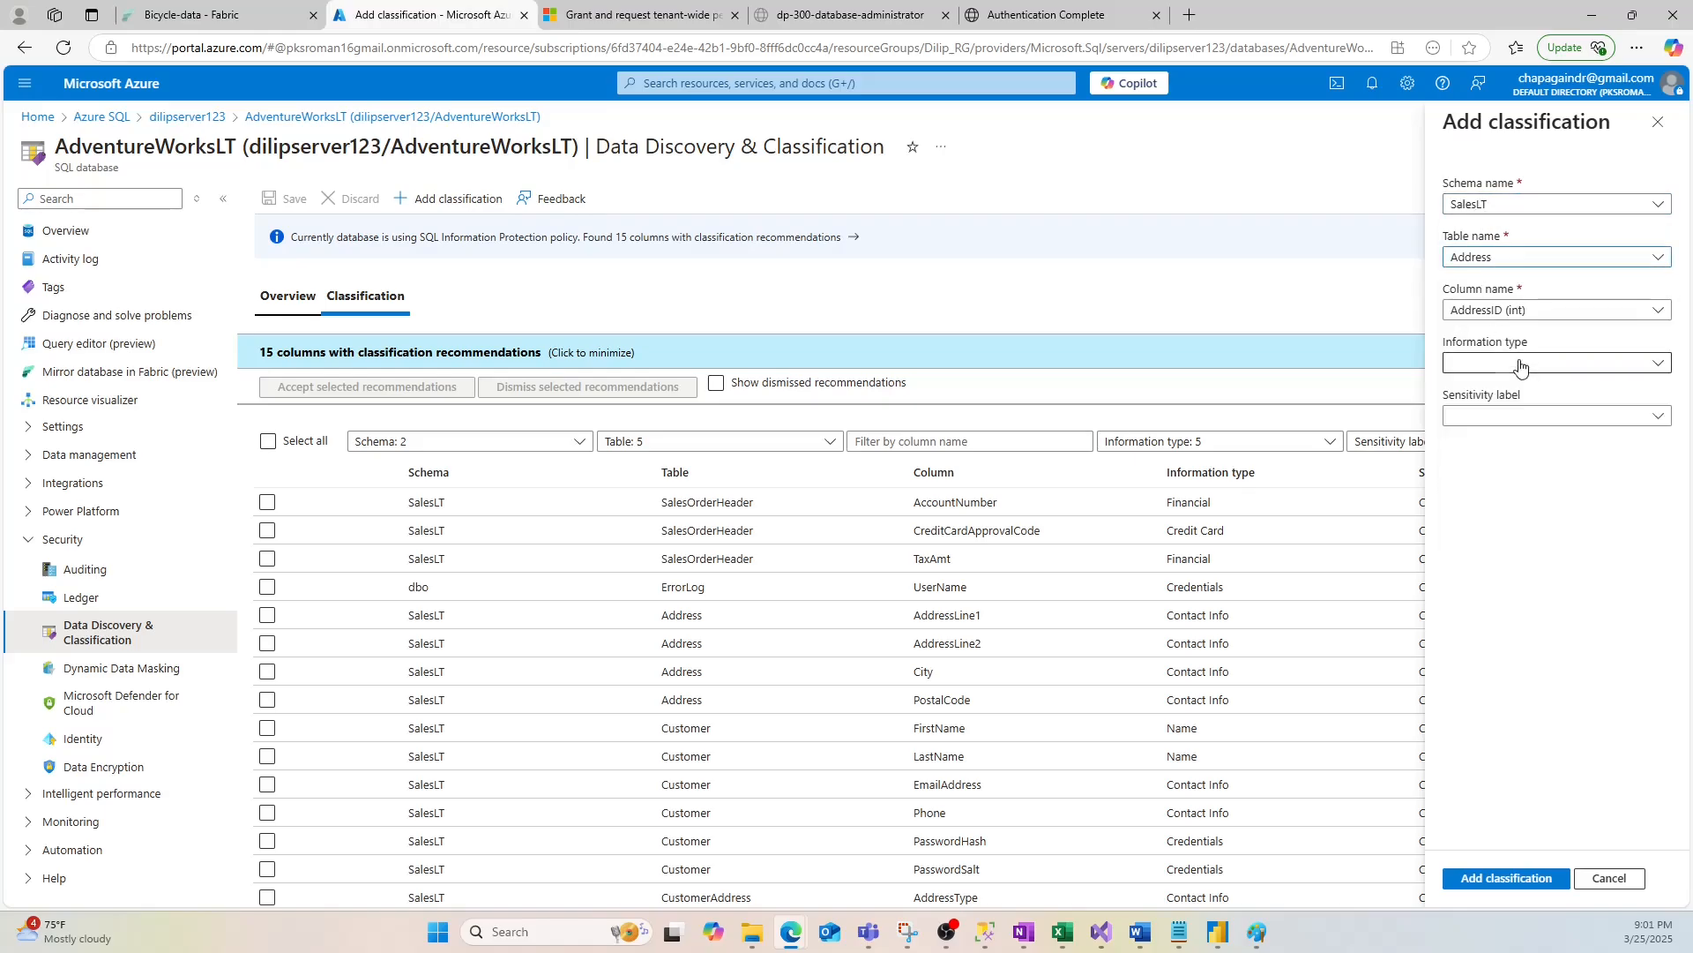
{"action": "left_click", "coordinate": [1506, 310]}
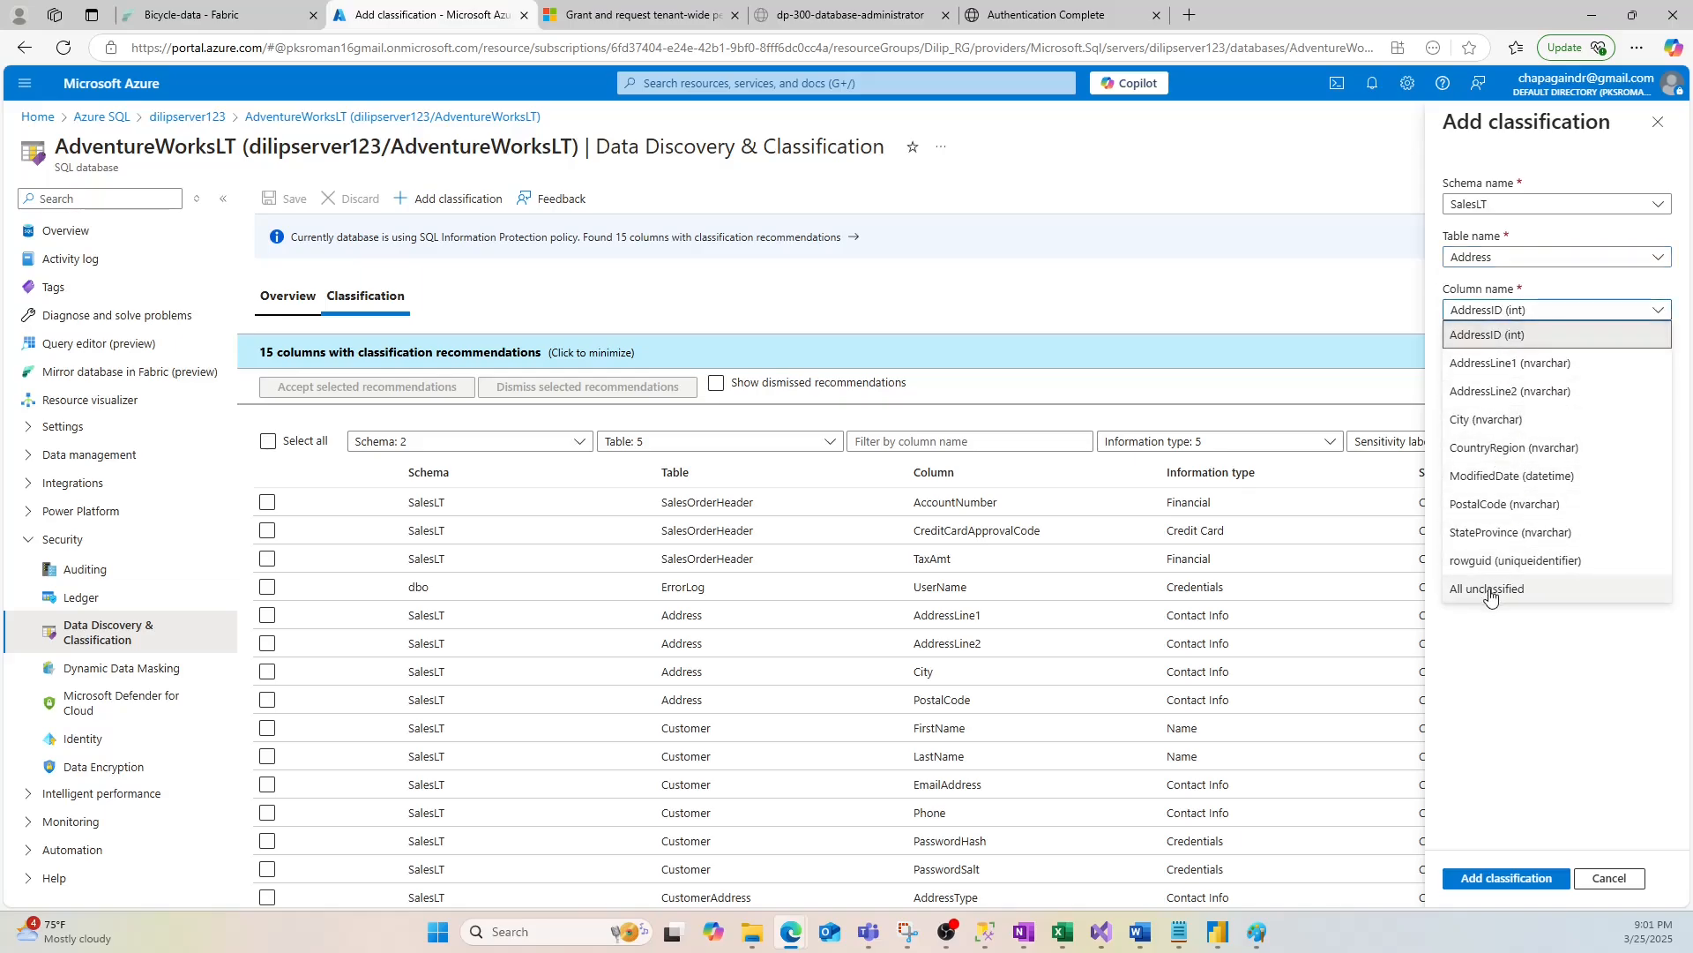
{"action": "left_click", "coordinate": [1491, 501]}
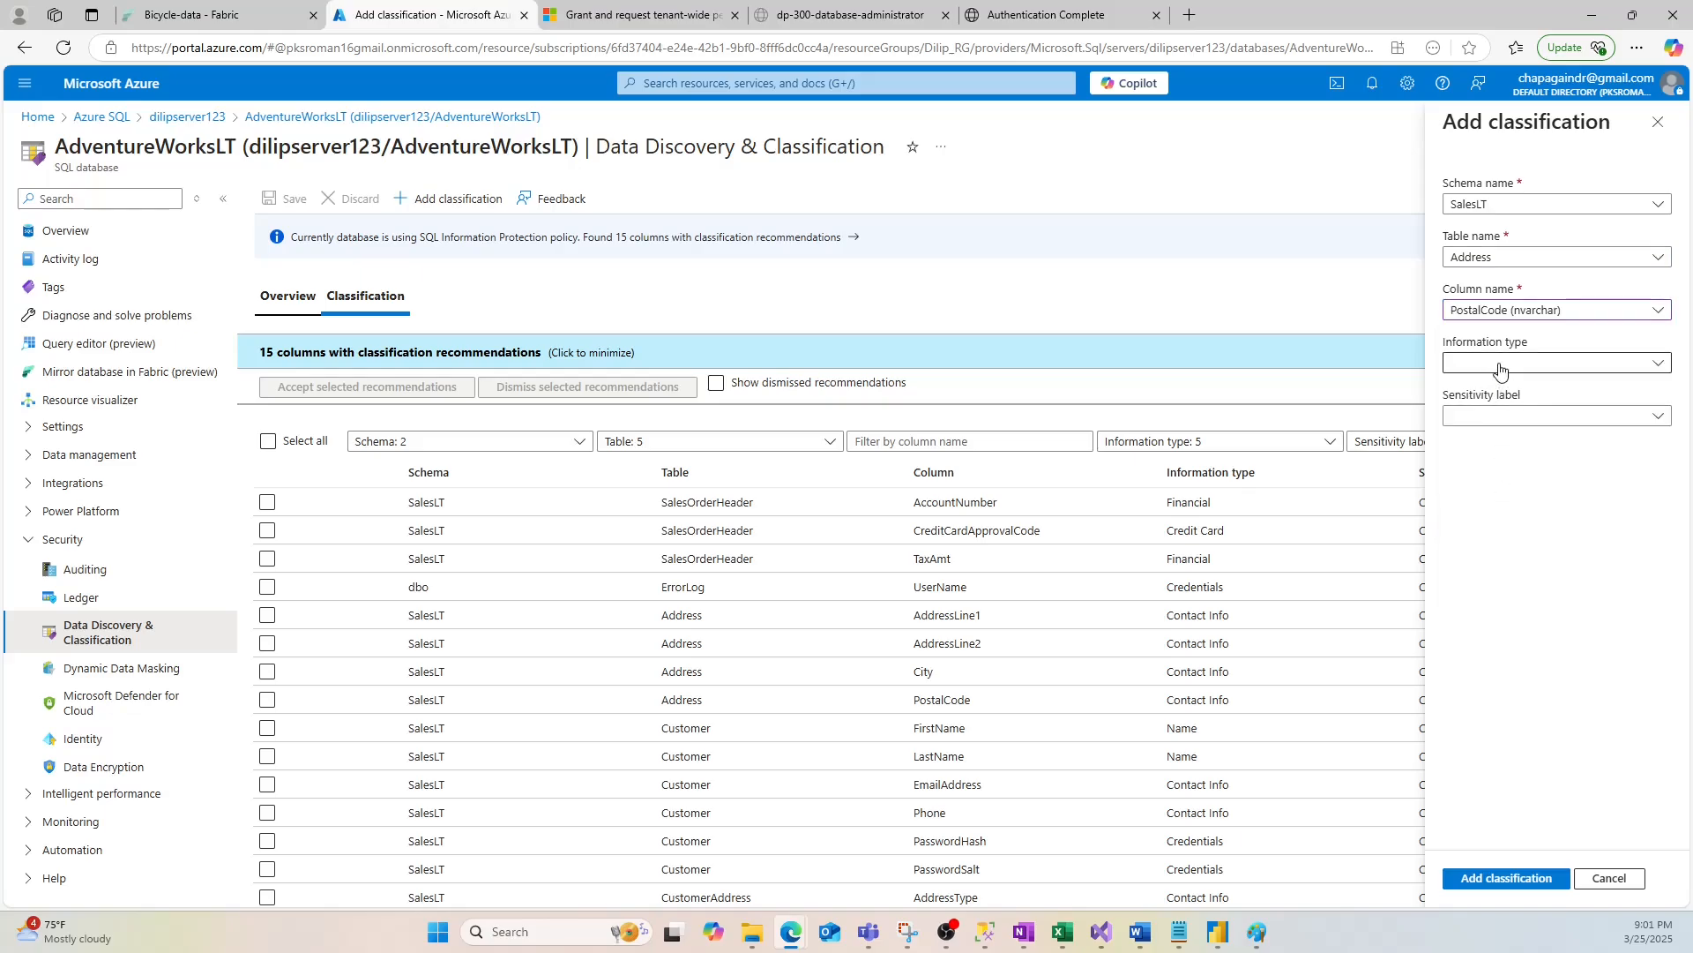
Set the information type to Contact Info and the sensitivity label to General, and add the classification.
{"action": "left_click", "coordinate": [1499, 367]}
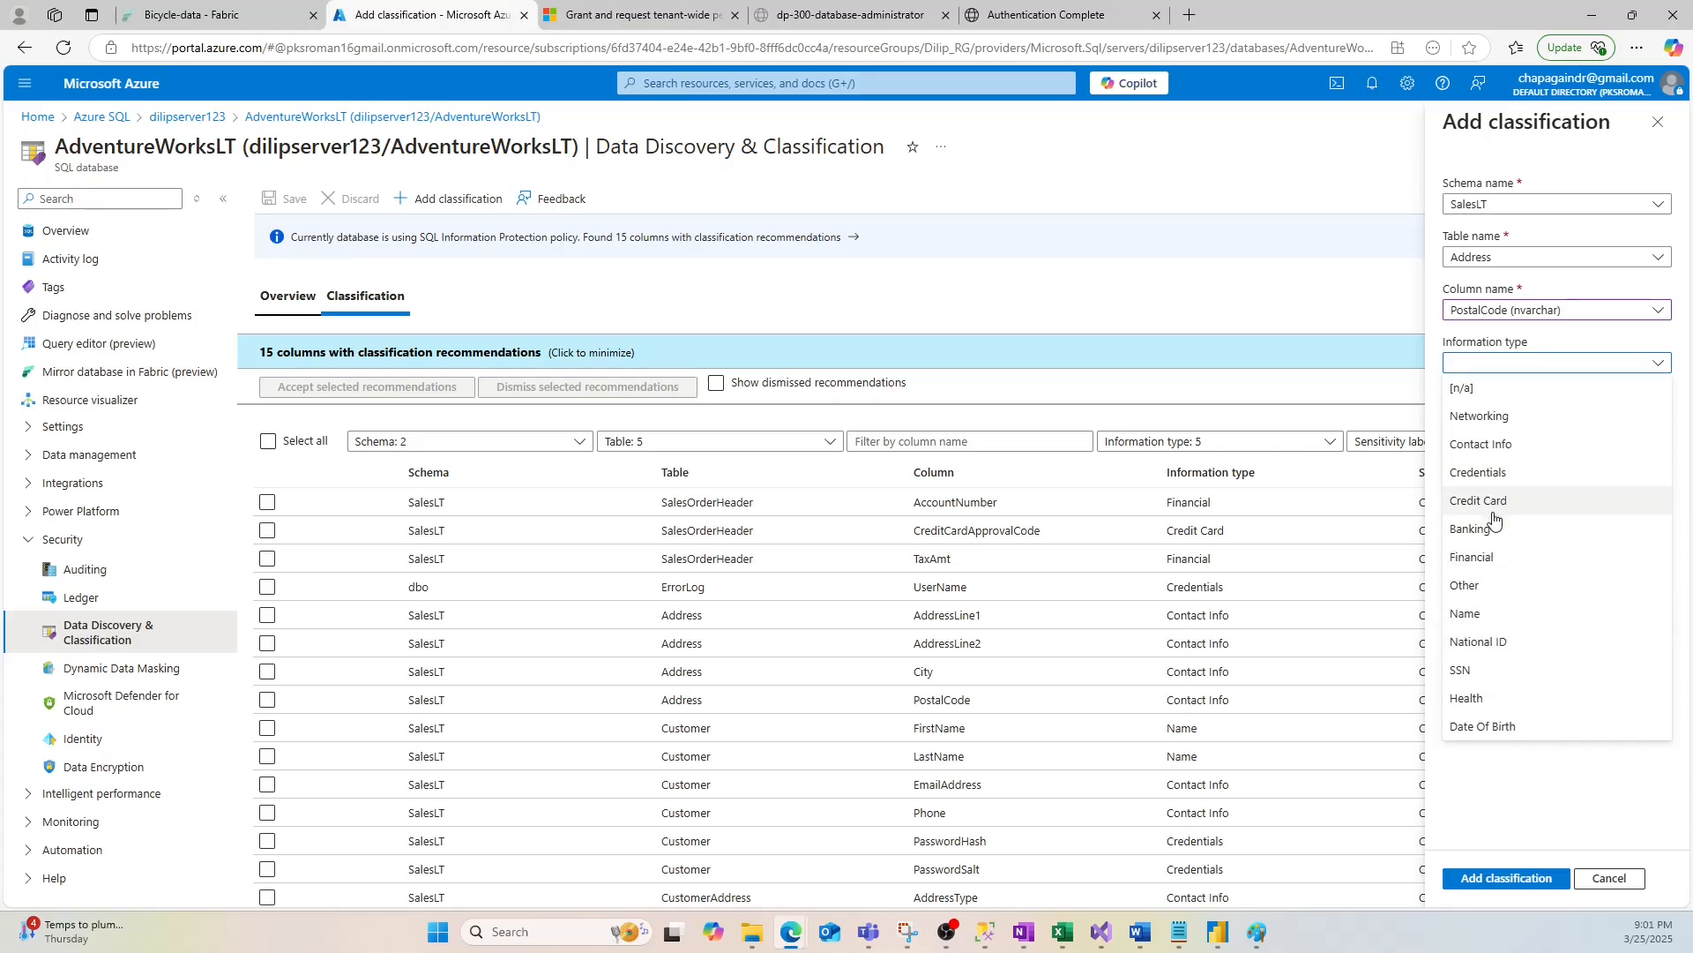
{"action": "left_click", "coordinate": [1502, 447]}
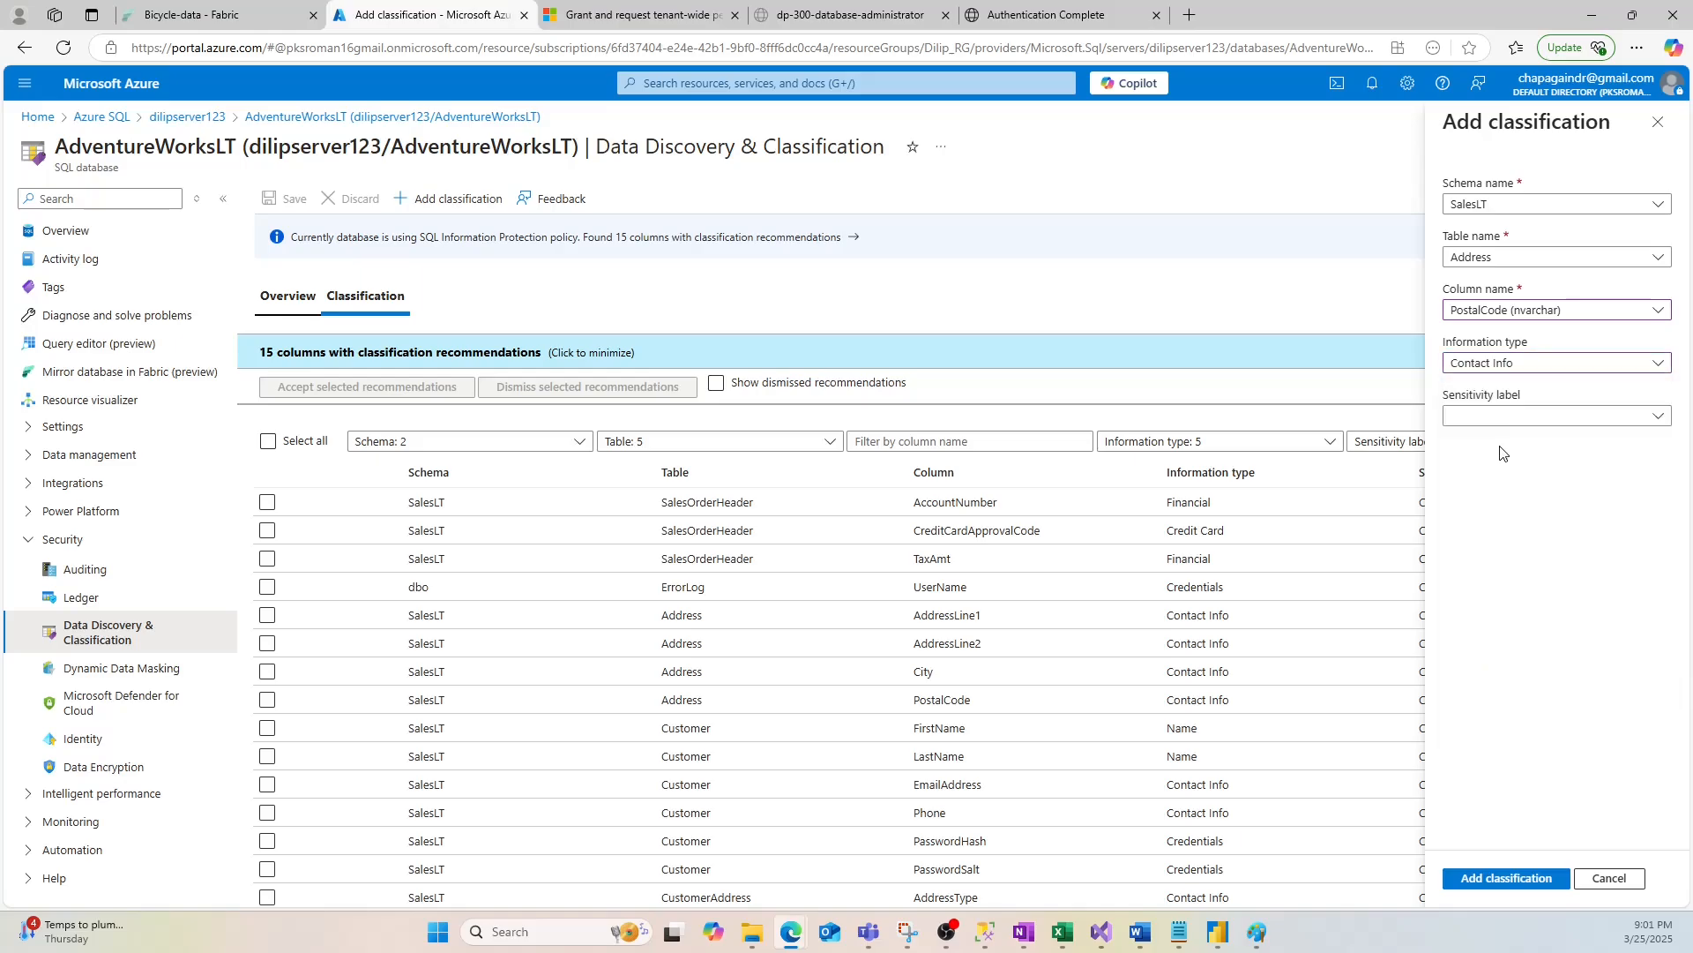
{"action": "left_click", "coordinate": [1507, 422]}
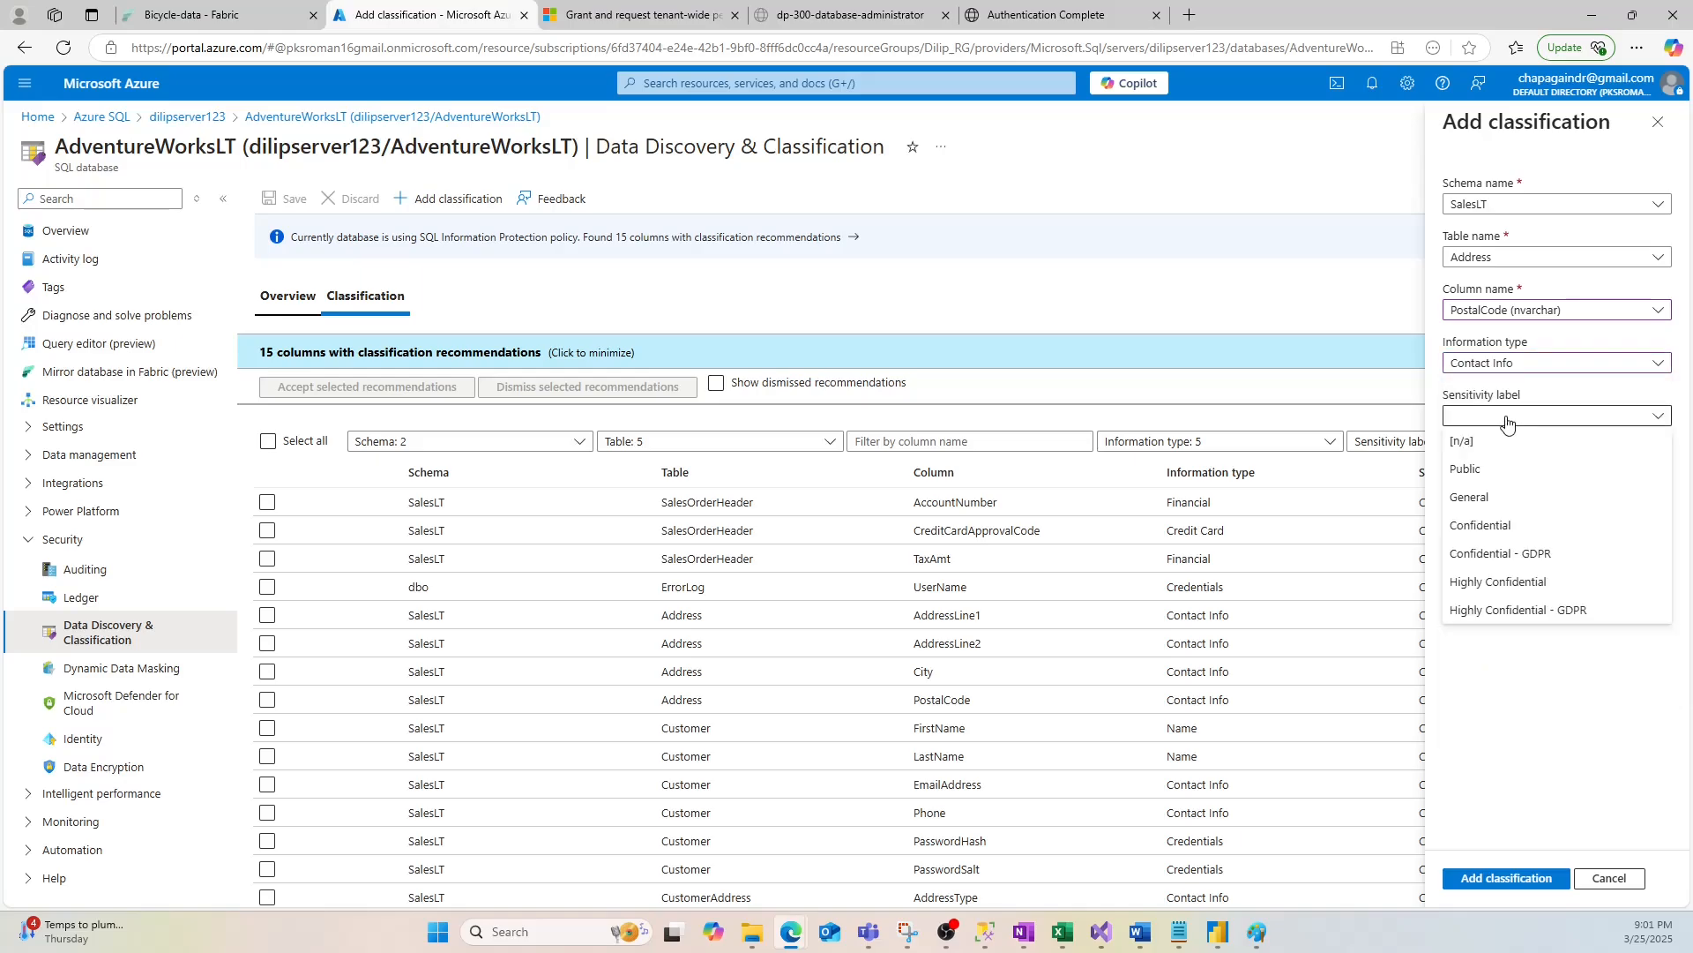
{"action": "left_click", "coordinate": [1479, 499]}
{"action": "left_click", "coordinate": [1507, 878]}
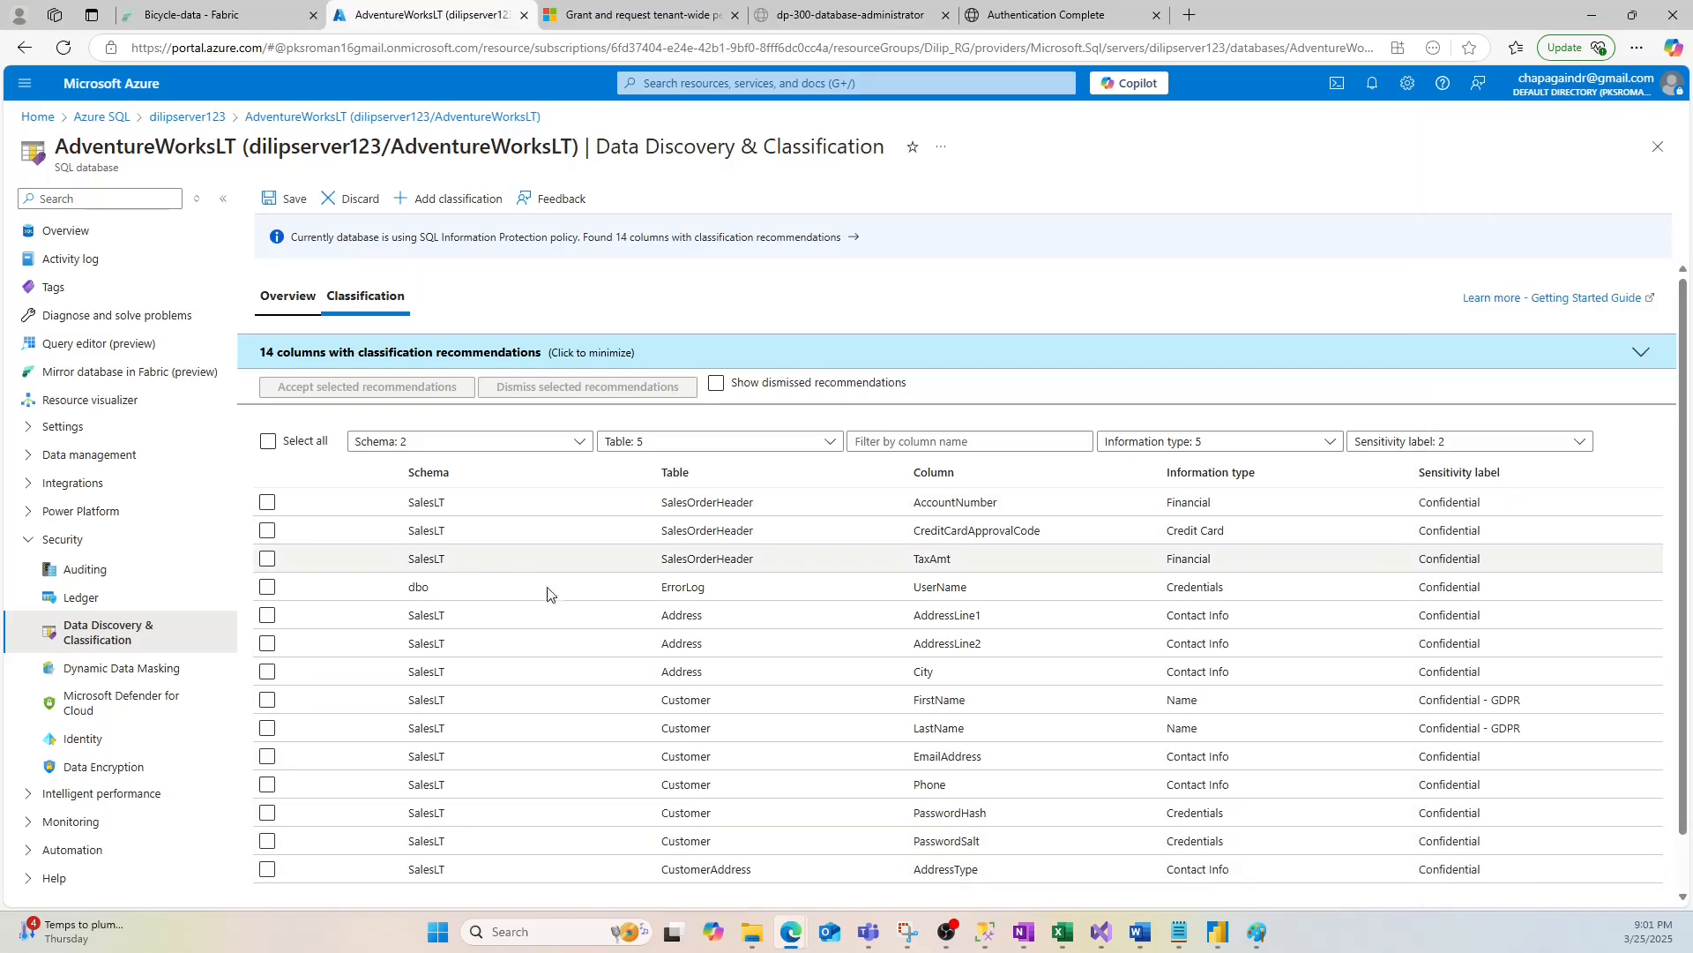
Look over the remaining classification recommendations, showing the dismissed ones and hiding them again.
{"action": "scroll", "coordinate": [617, 618], "scroll_direction": "down", "scroll_amount": 1}
{"action": "scroll", "coordinate": [723, 688], "scroll_direction": "up", "scroll_amount": 1}
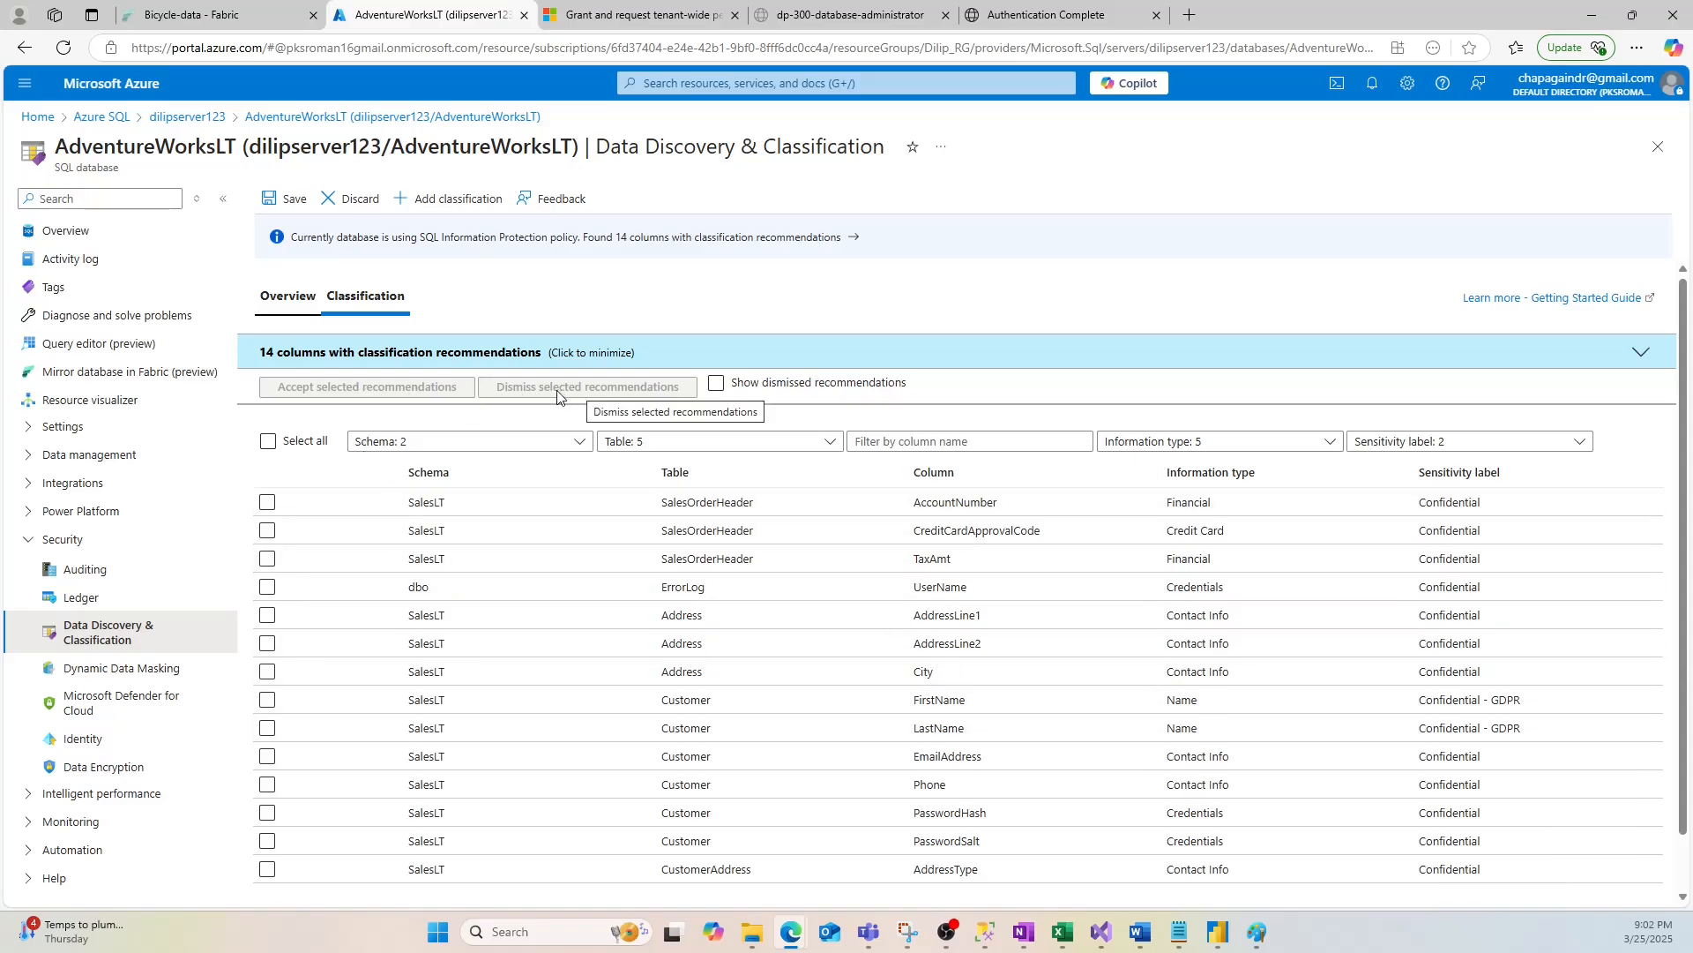
{"action": "left_click", "coordinate": [776, 389]}
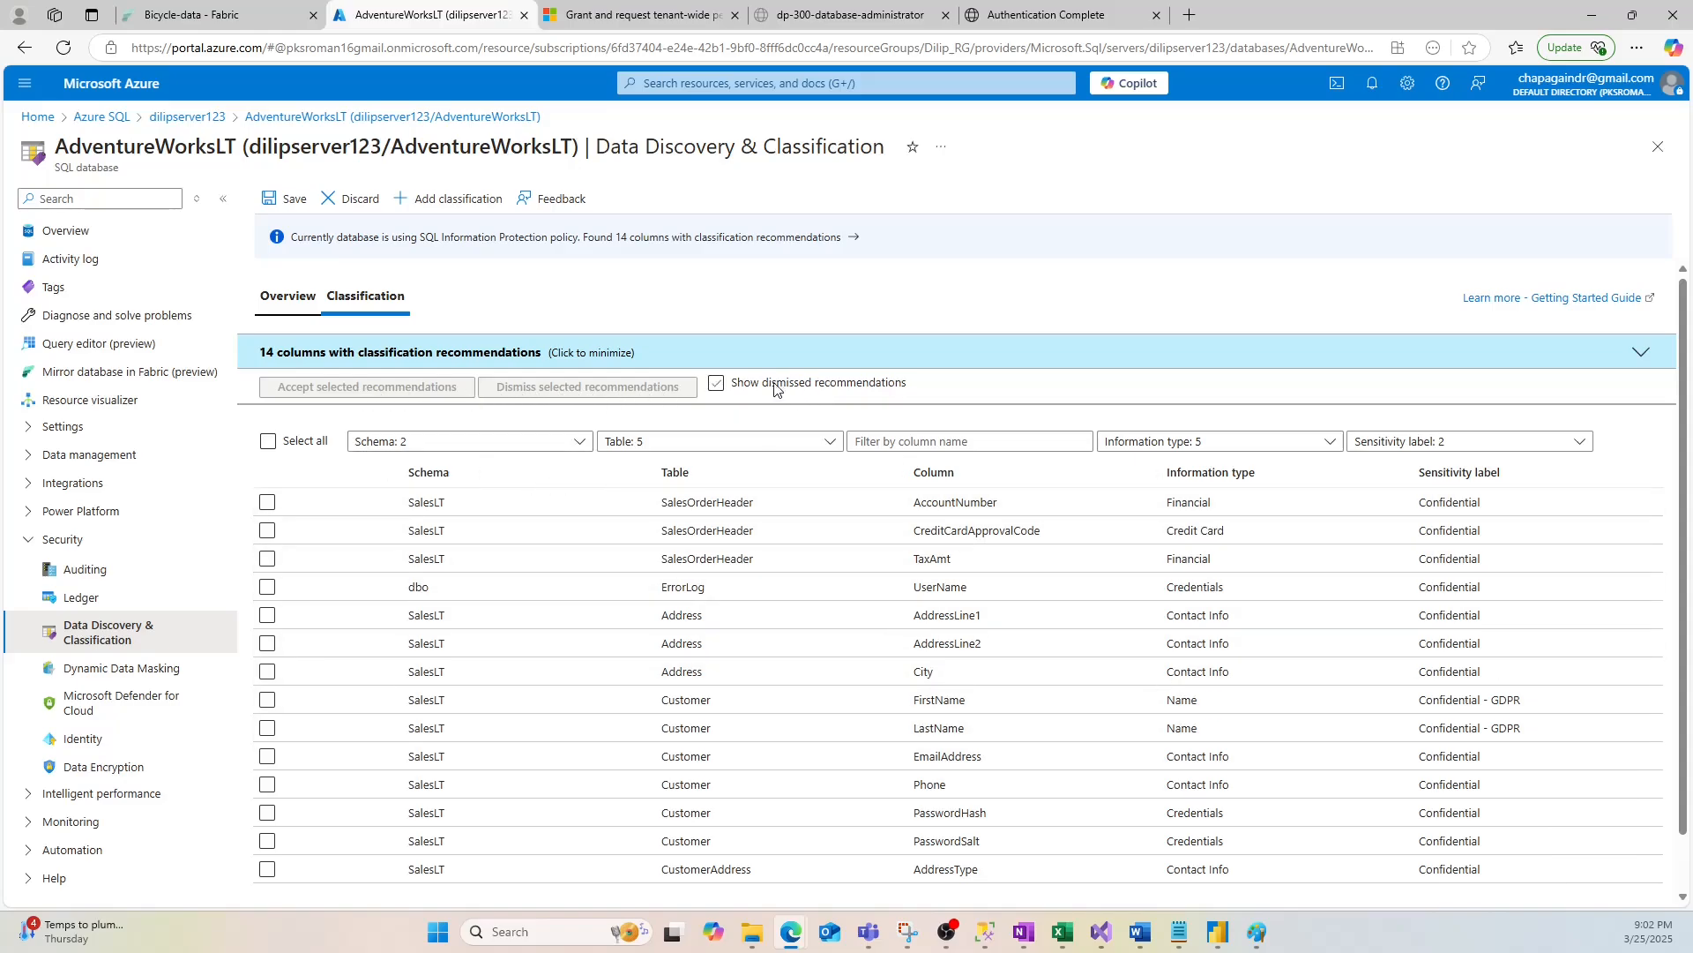
{"action": "left_click", "coordinate": [813, 389]}
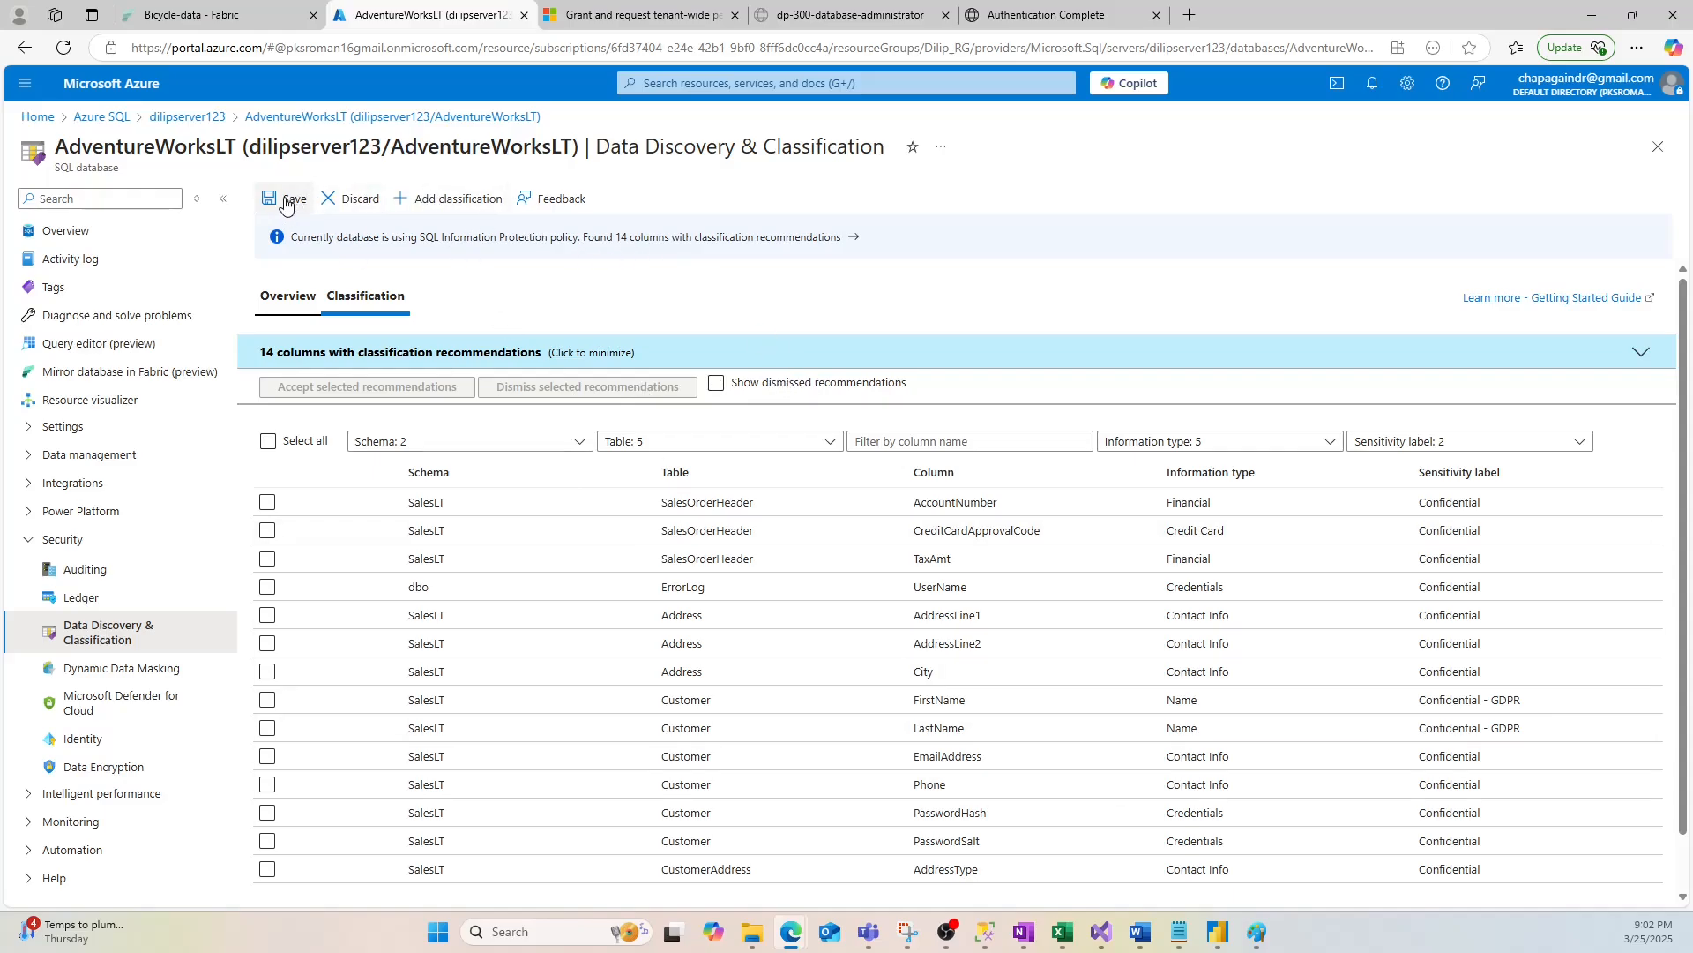
Select the classification recommendations for the CreditCardApprovalCode, TaxAmt, LastName and EmailAddress columns.
{"action": "left_click", "coordinate": [267, 530]}
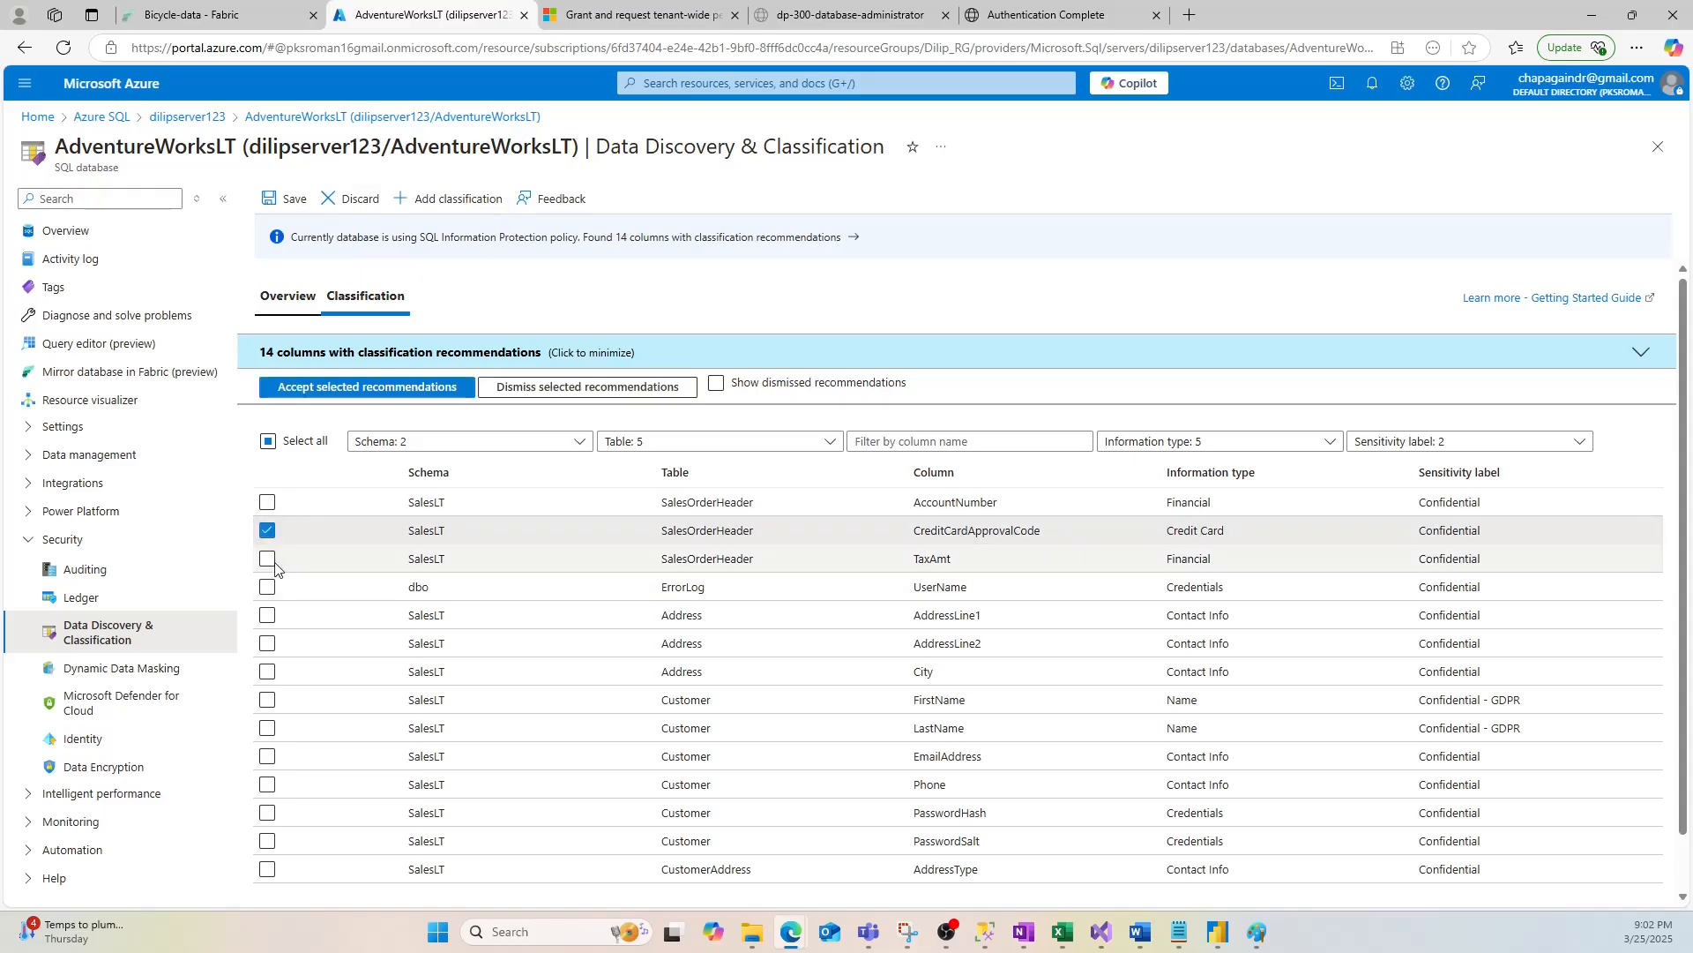
{"action": "left_click", "coordinate": [267, 558]}
{"action": "left_click", "coordinate": [267, 728]}
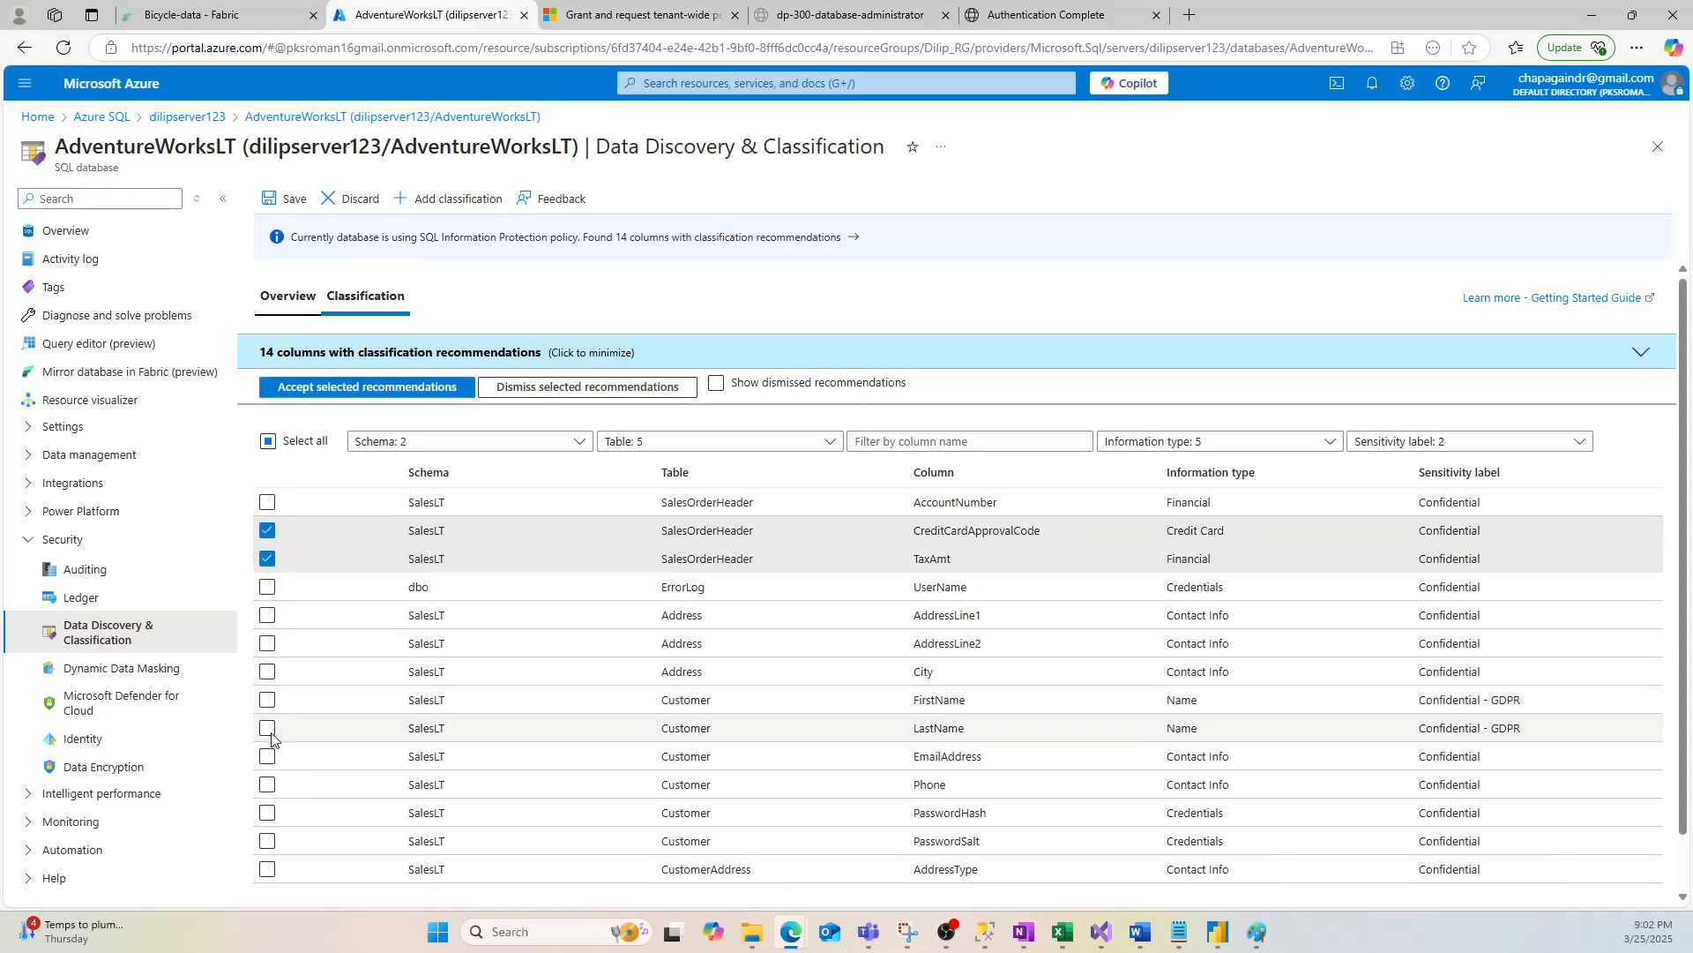
{"action": "left_click", "coordinate": [267, 756]}
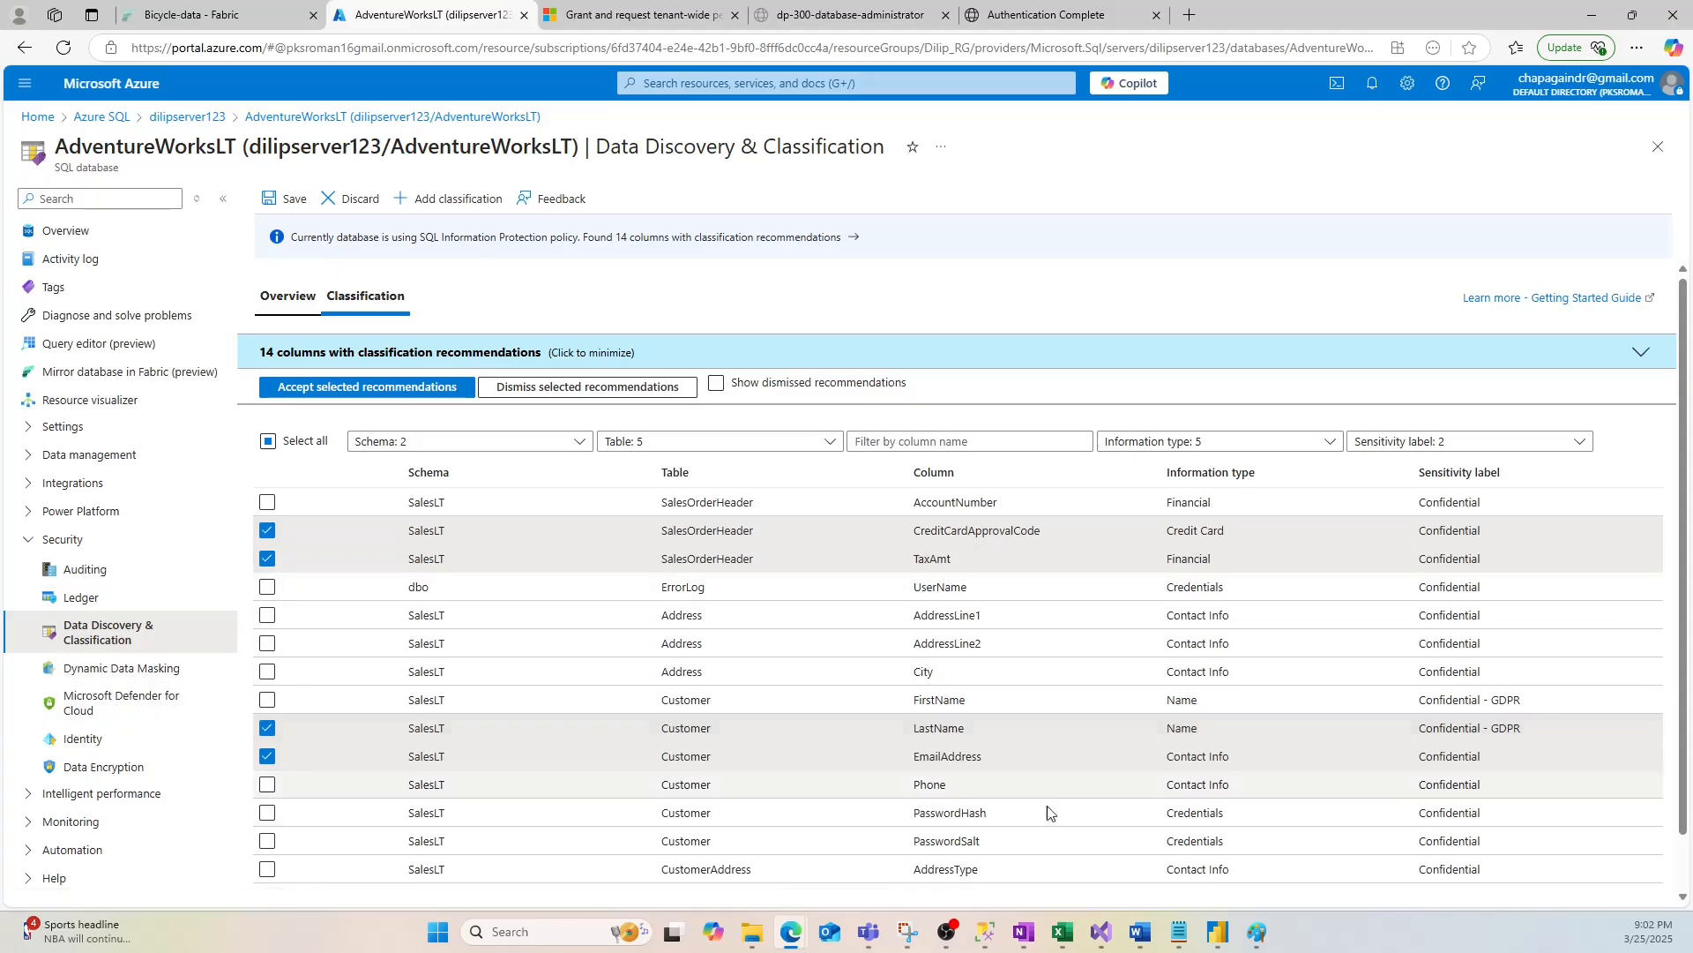
Switch to the Paint notes on Microsoft Defender and Data Classification in Azure SQL.
{"action": "left_click", "coordinate": [1262, 932]}
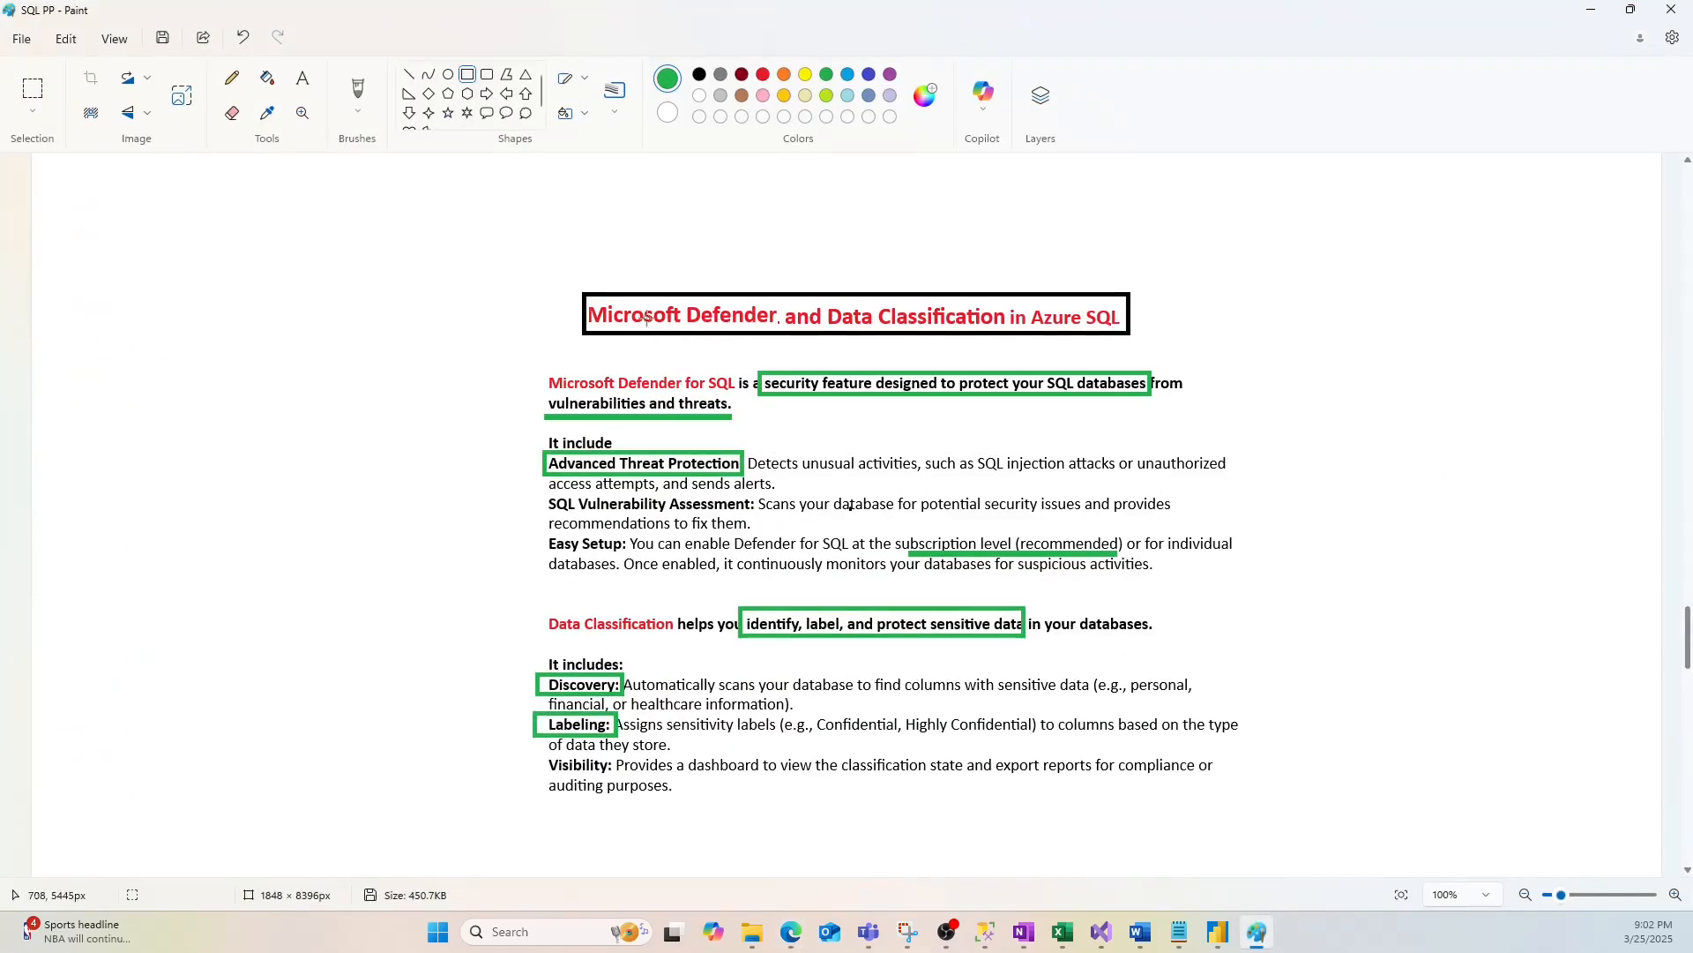